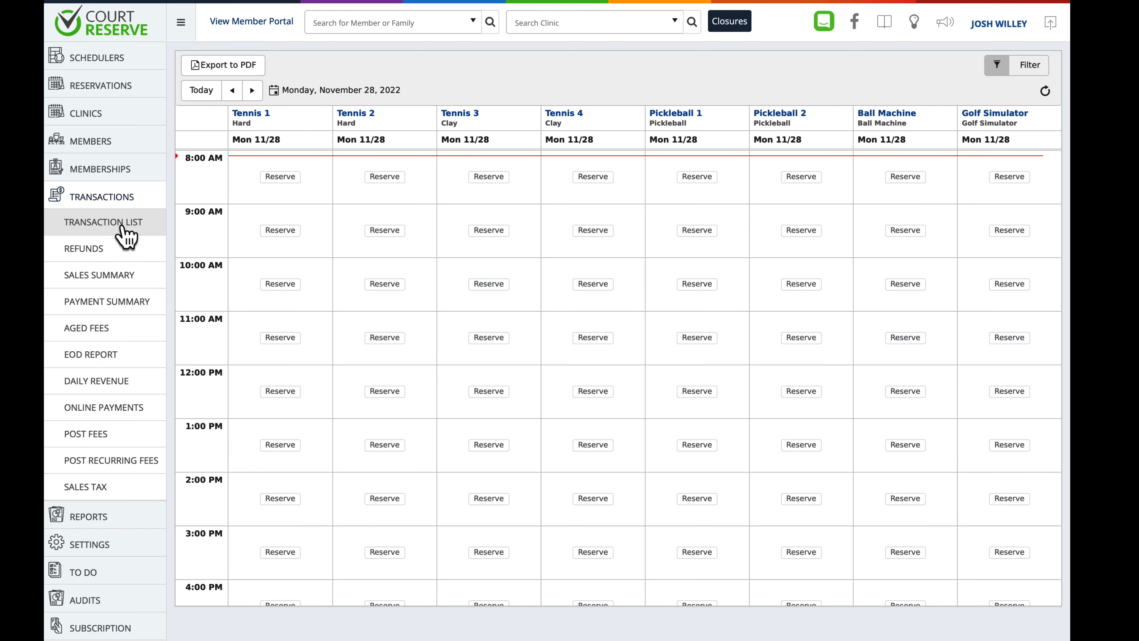
Step: Open the Transaction List report and review the available Transaction Types filter options
left_click(123, 226)
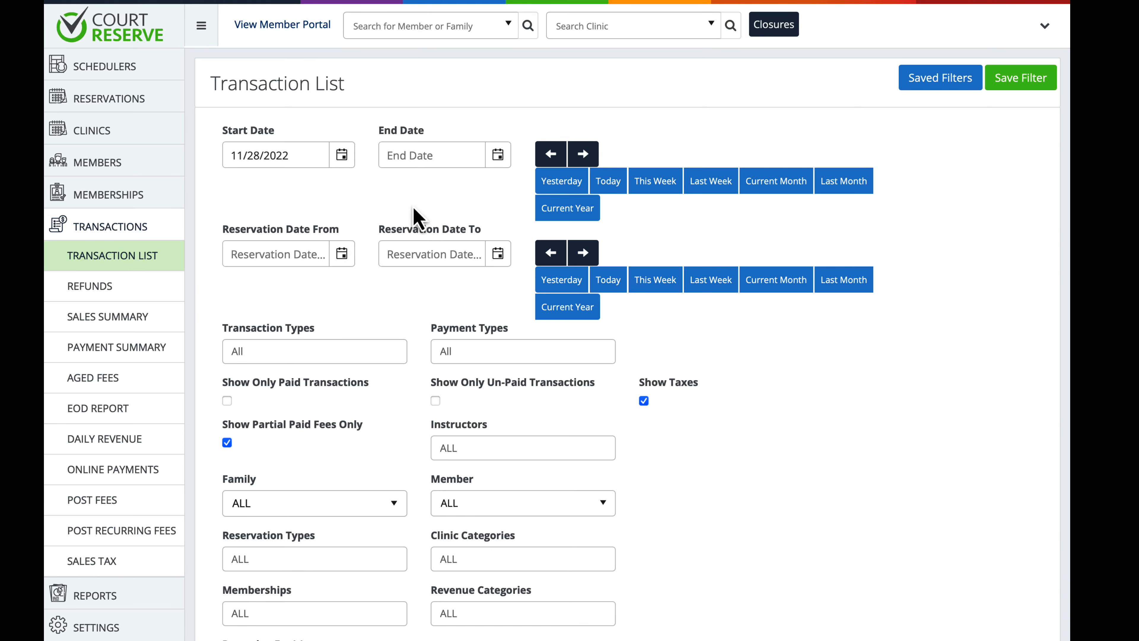
scroll(376, 323, "down", 3)
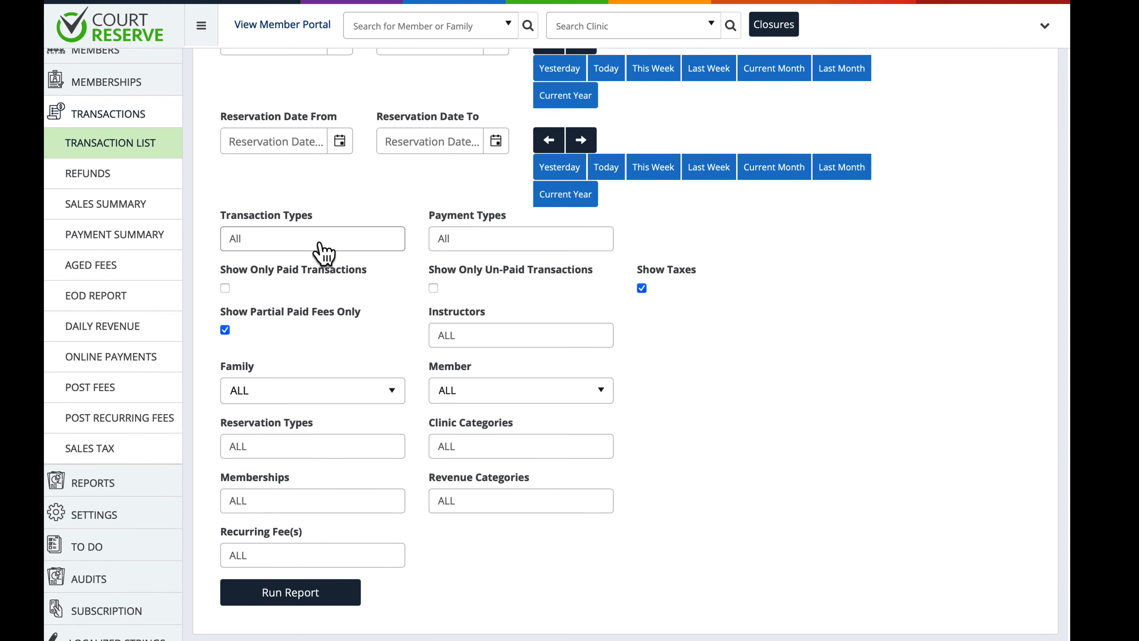
left_click(363, 243)
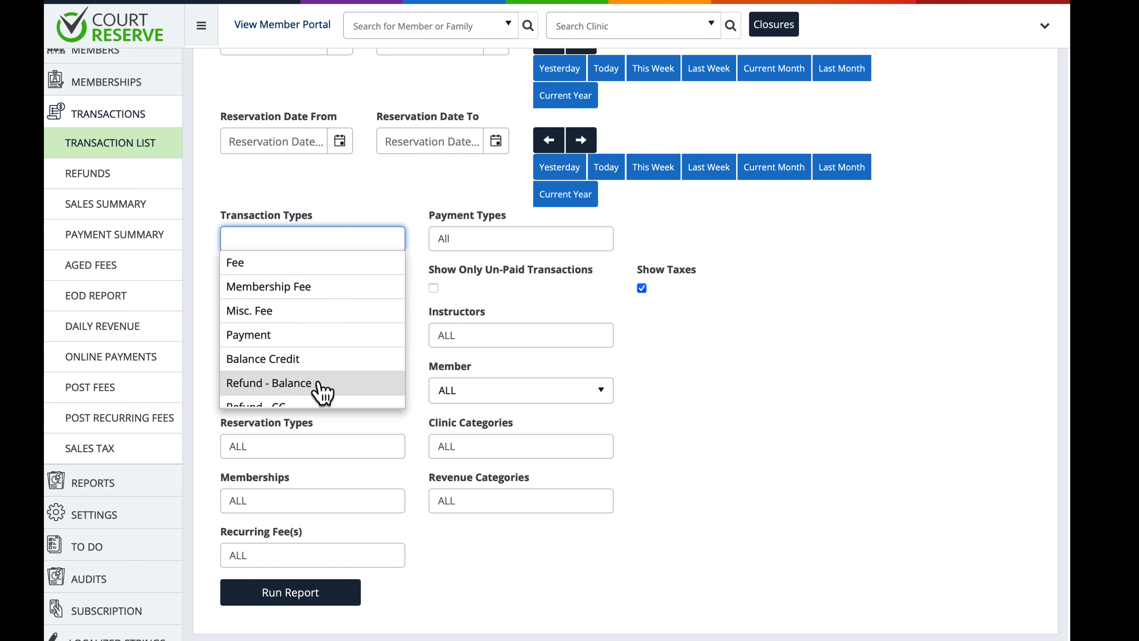
scroll(322, 389, "down", 3)
scroll(307, 358, "up", 3)
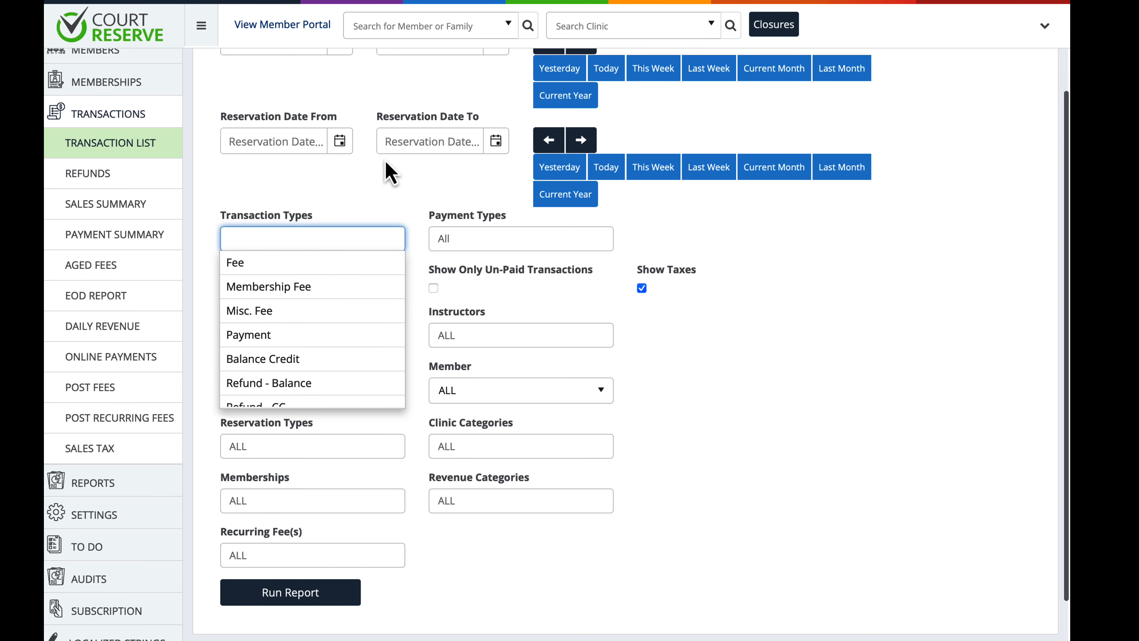
left_click(389, 173)
Step: Review the Payment Types options and turn off Show Partial Paid Fees Only in the Transaction List filters
left_click(452, 243)
scroll(464, 390, "down", 2)
scroll(464, 392, "down", 1)
scroll(490, 310, "up", 3)
left_click(430, 215)
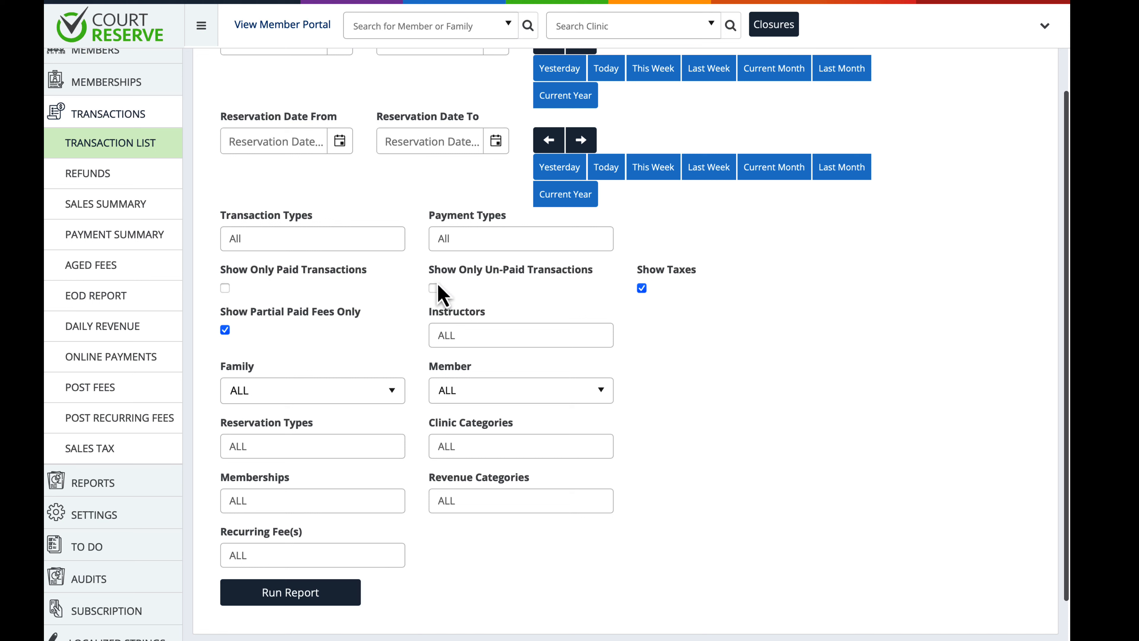
left_click(225, 331)
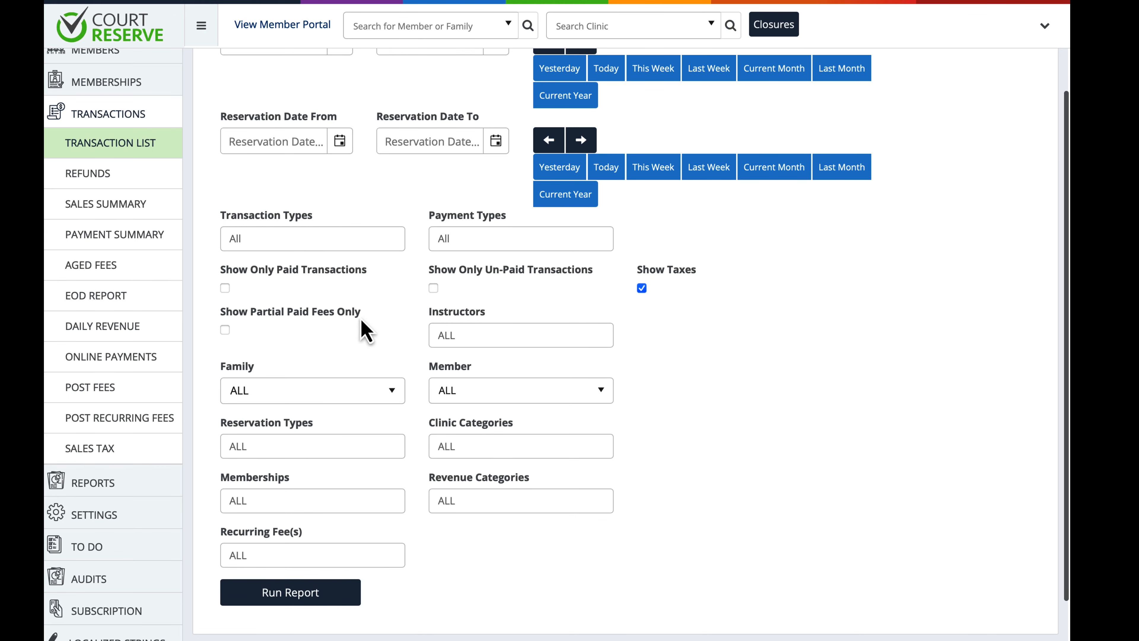
Step: Review the instructor and member filter options of the Transaction List report, leaving both set to ALL
scroll(367, 332, "down", 1)
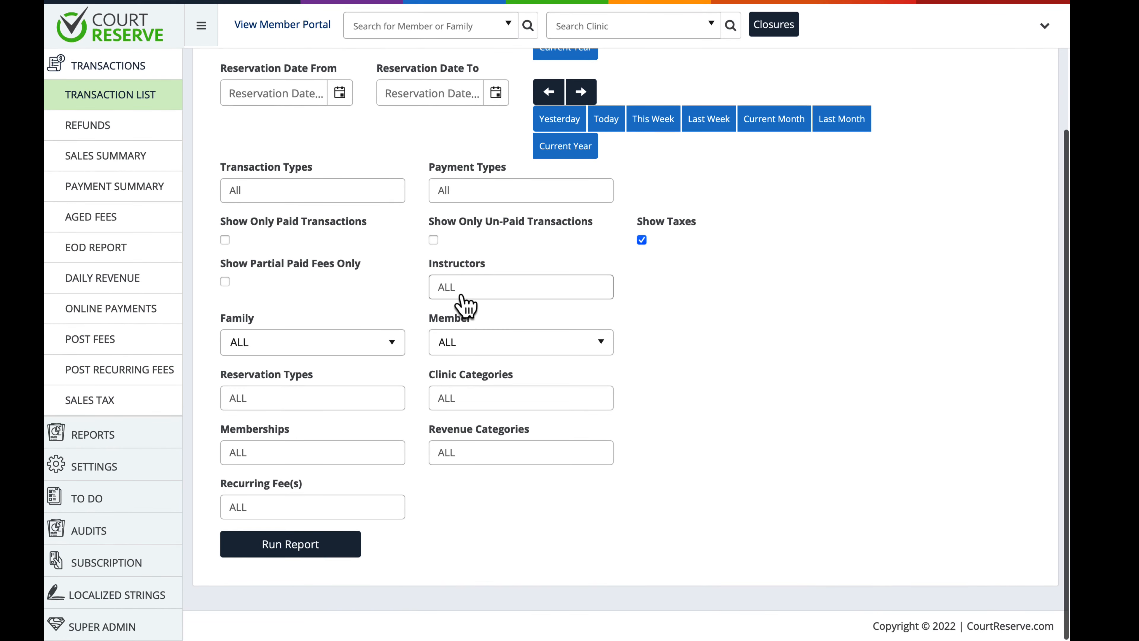
left_click(461, 295)
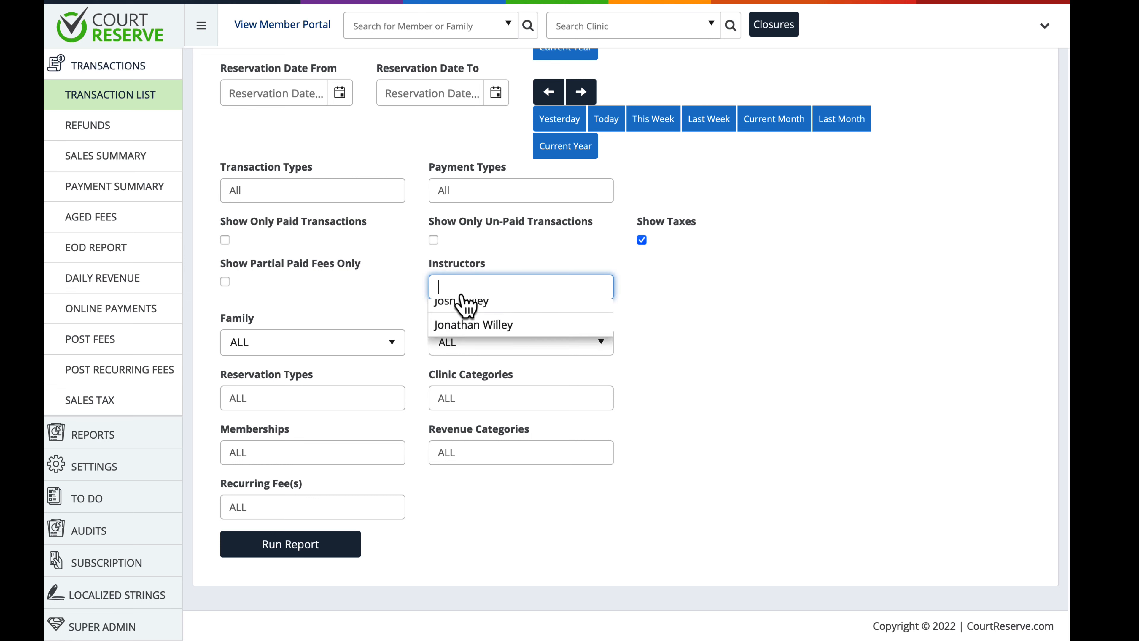
left_click(499, 260)
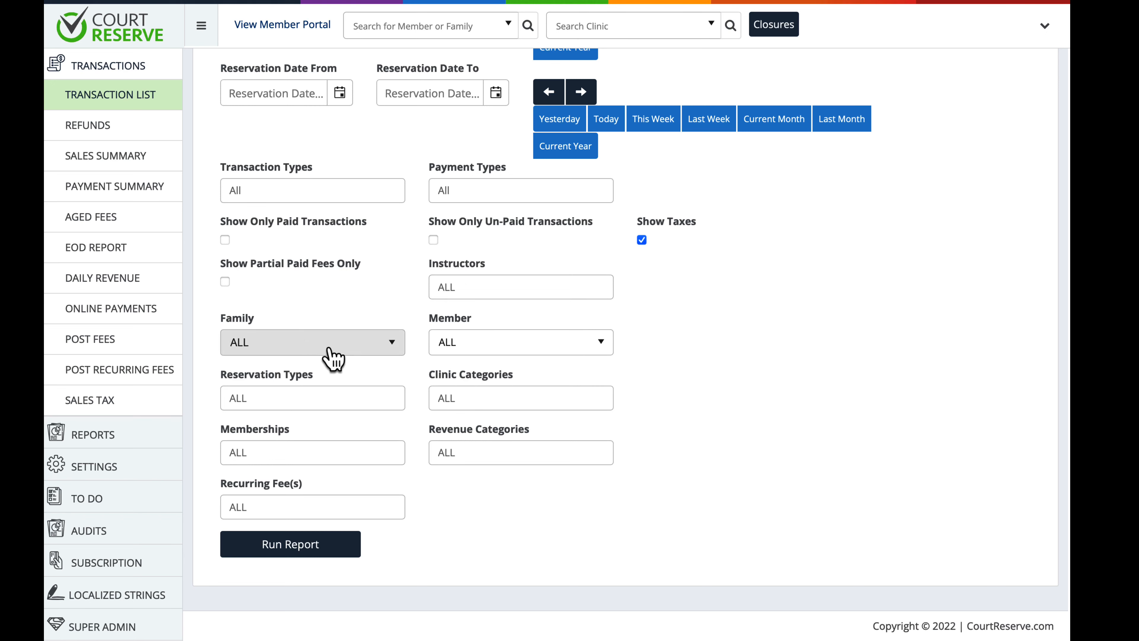
left_click(453, 349)
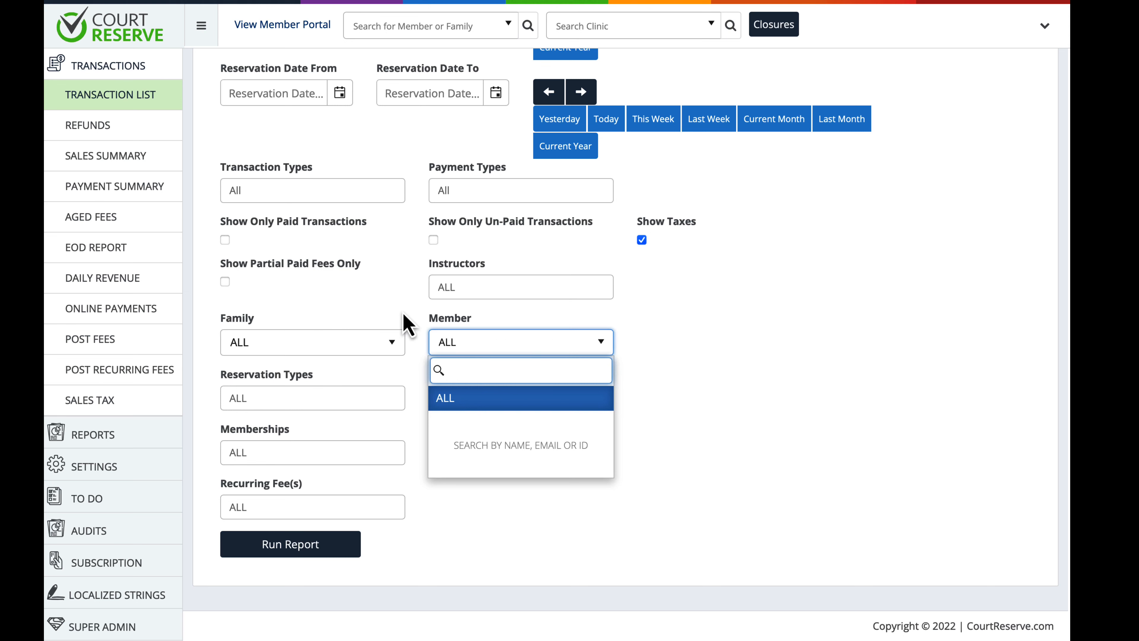
left_click(405, 323)
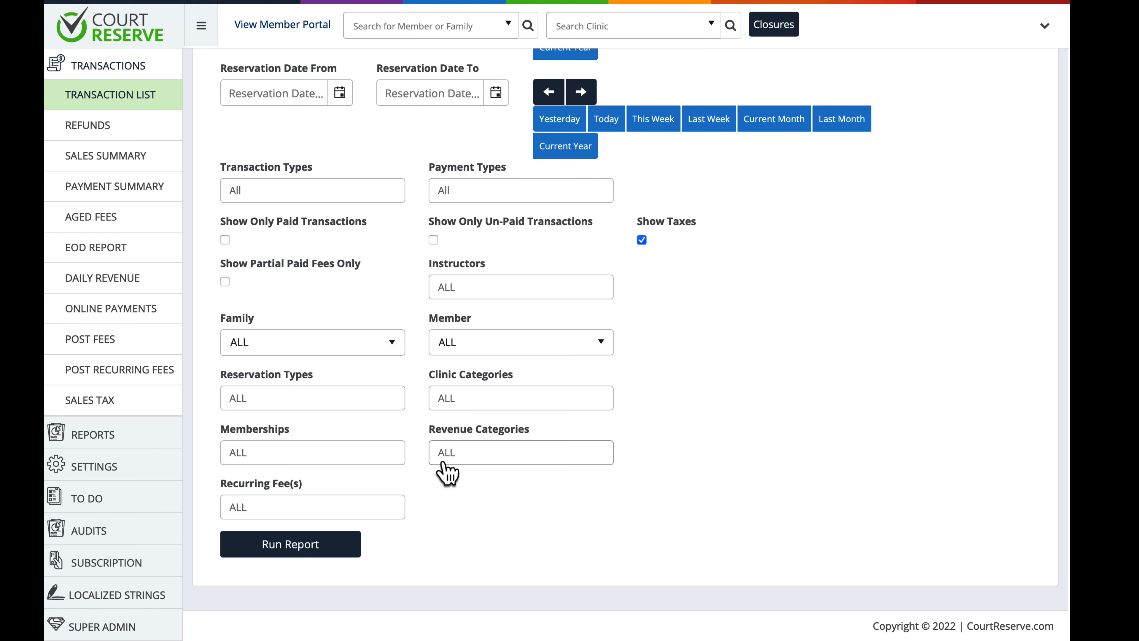
scroll(406, 374, "up", 4)
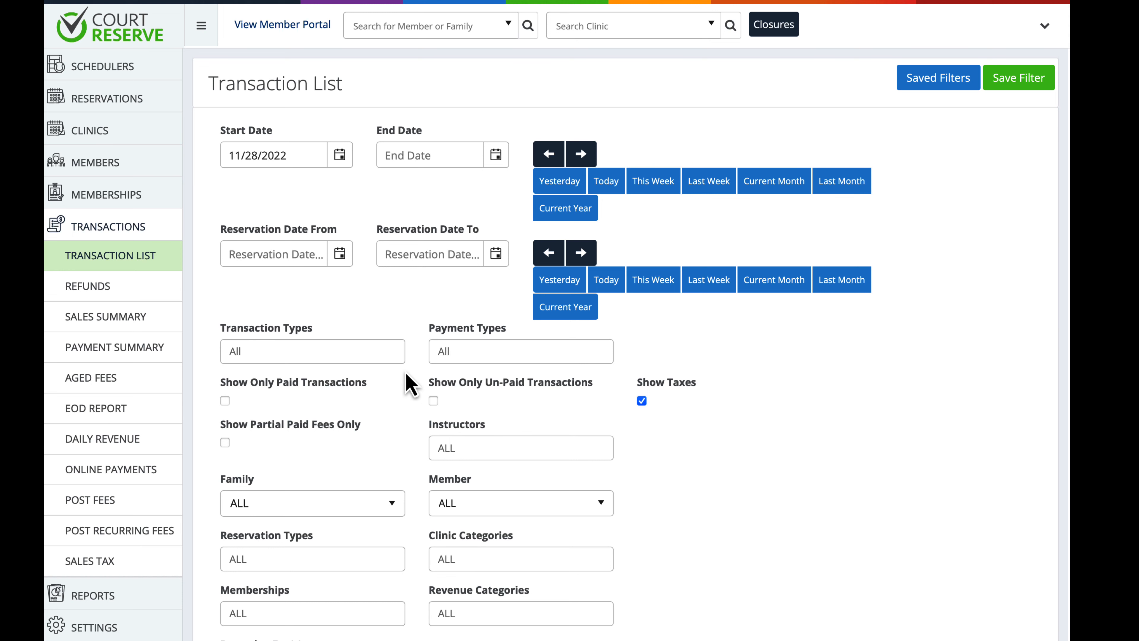
Step: Compare the Sales Summary report's filters with the Payment Summary report's breakdown by payment type
left_click(143, 324)
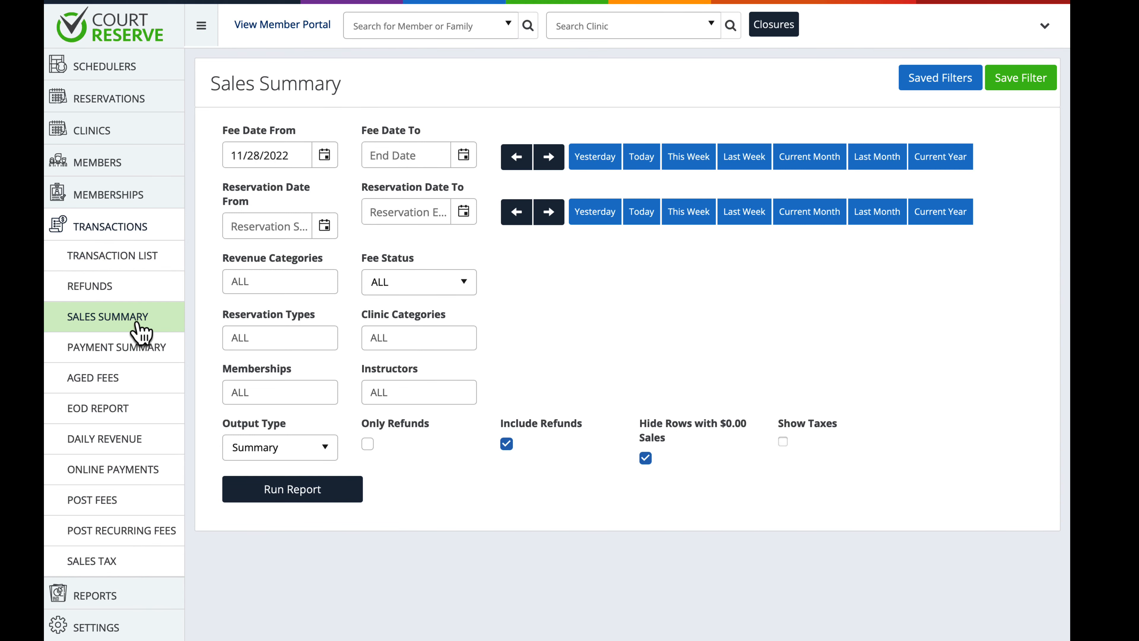
left_click(141, 352)
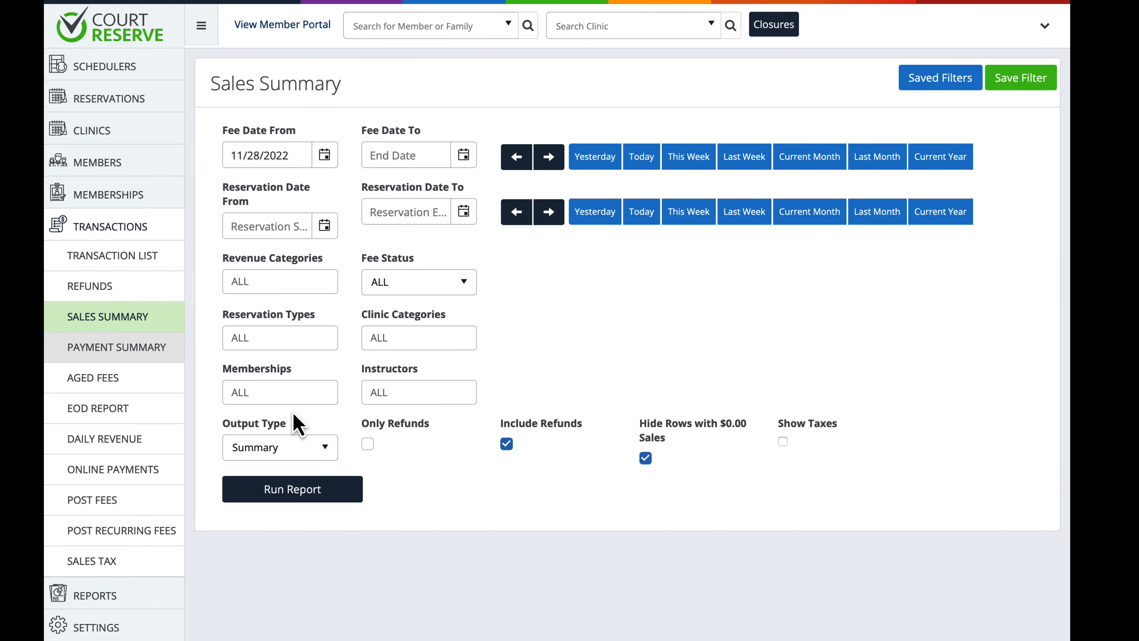
scroll(298, 422, "down", 2)
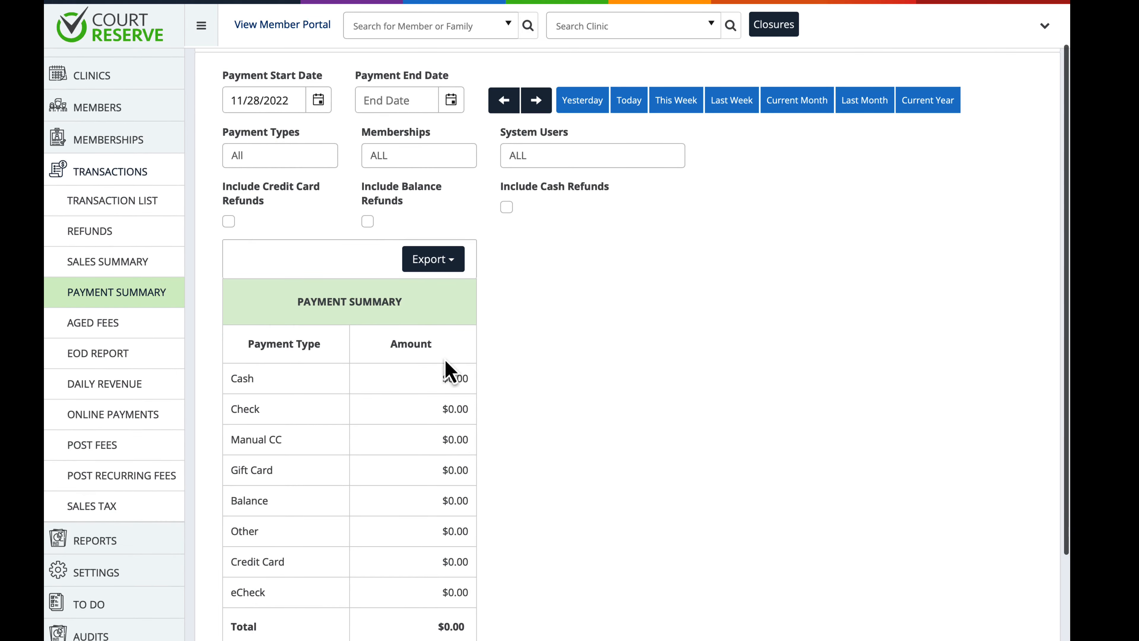
scroll(412, 434, "up", 2)
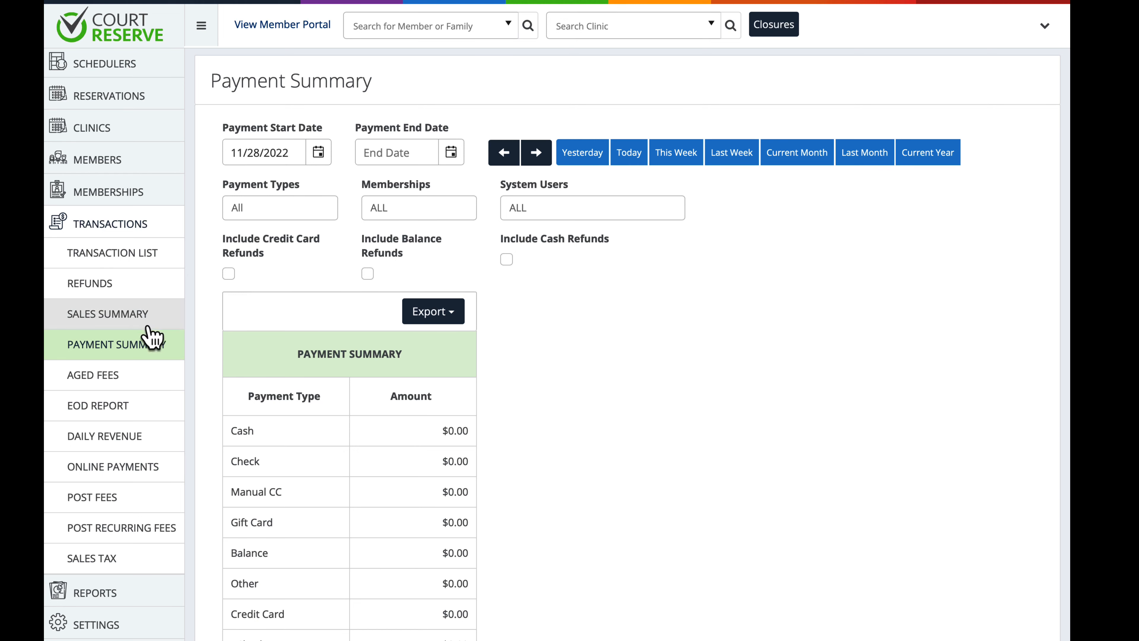
left_click(136, 320)
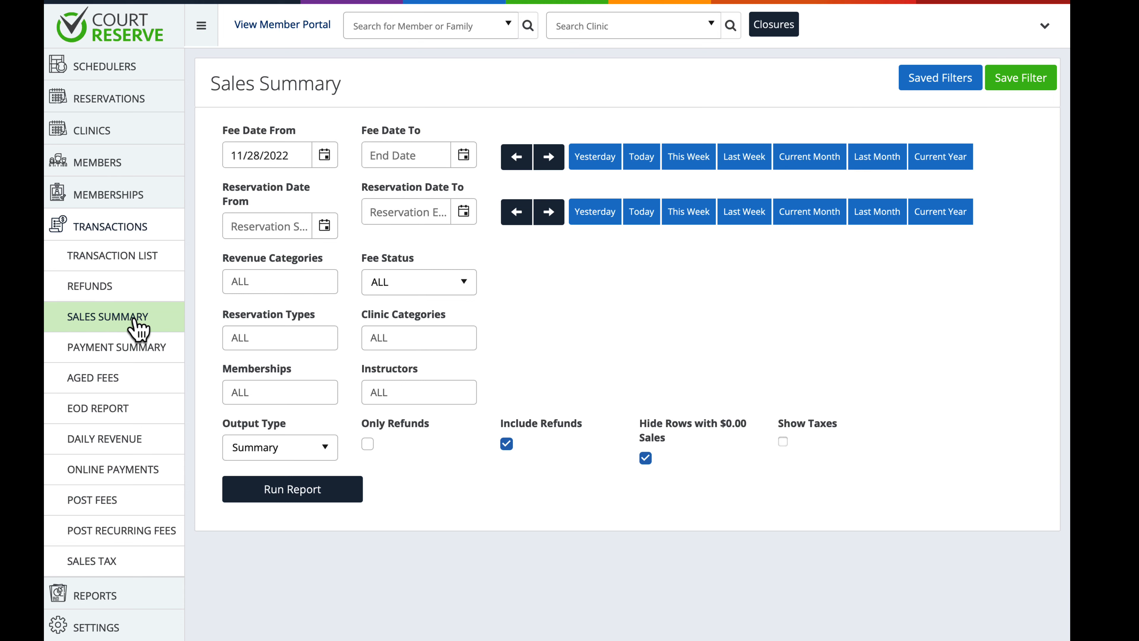
left_click(128, 352)
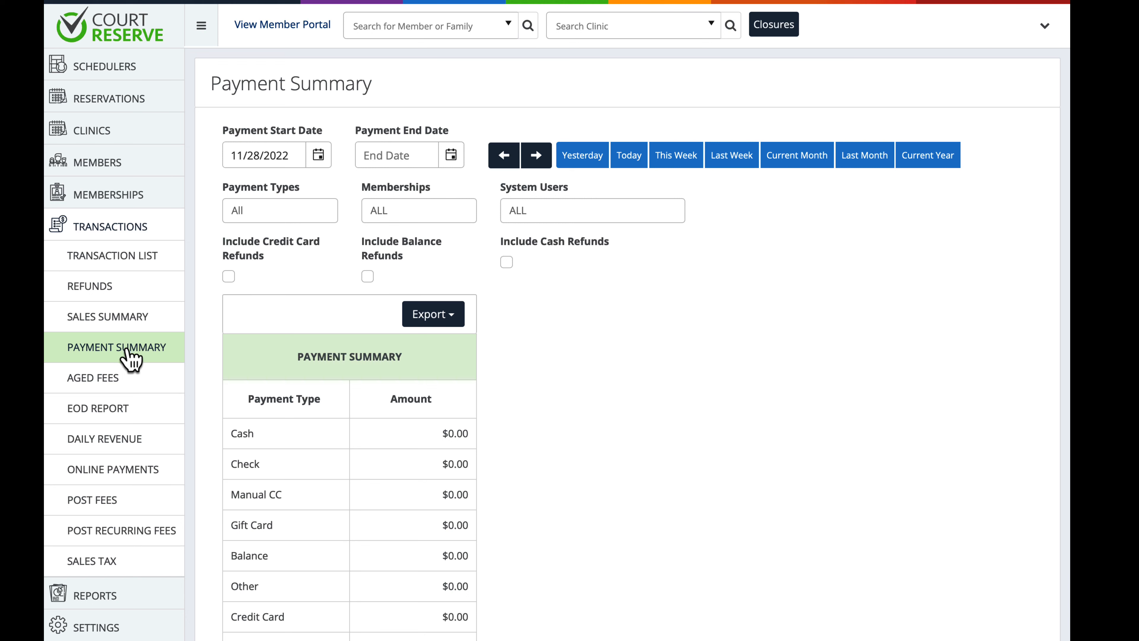
Step: Open the Aged Fees report and examine the outstanding balances by age range
left_click(114, 414)
left_click(115, 388)
scroll(404, 381, "down", 1)
scroll(401, 377, "up", 1)
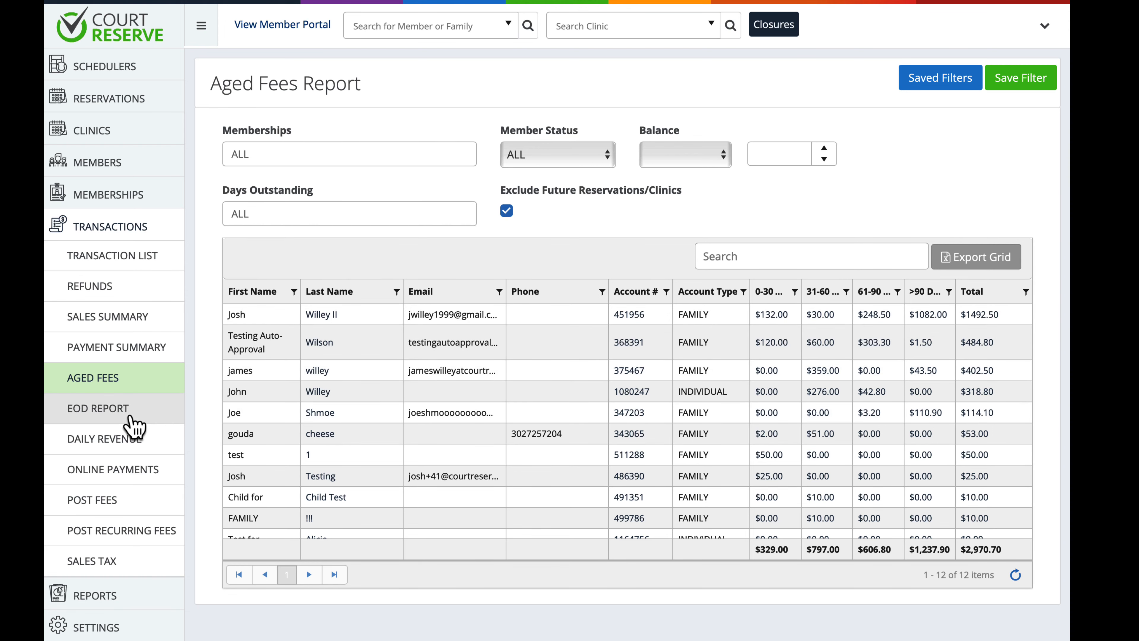
Step: Open the EOD Report and examine its date range, system user filter and payment type totals
left_click(134, 423)
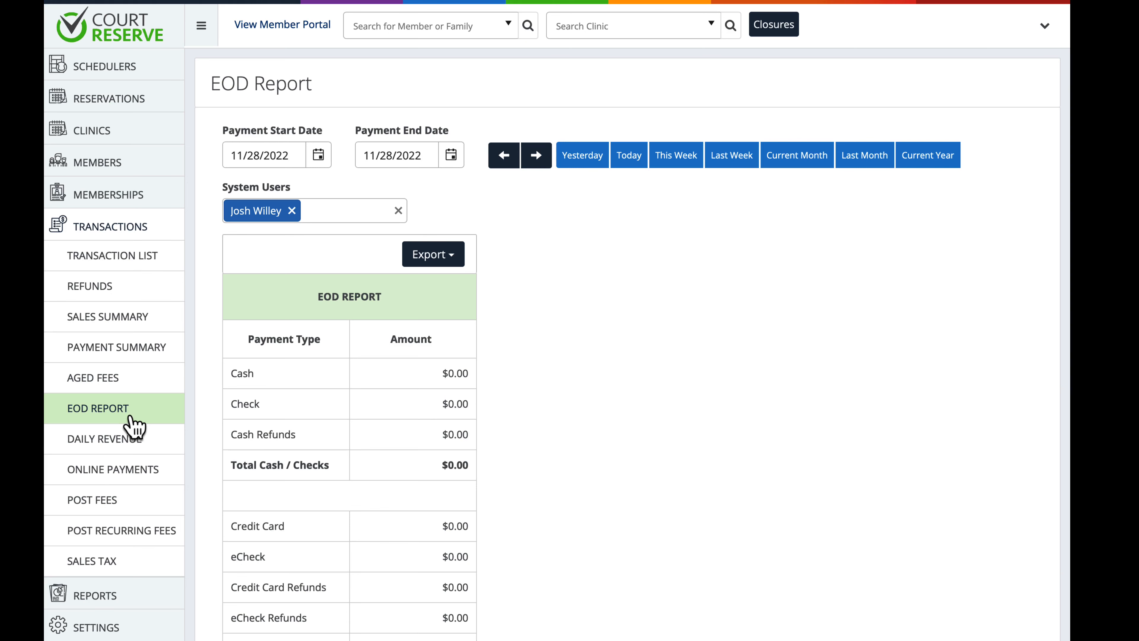
scroll(420, 408, "down", 1)
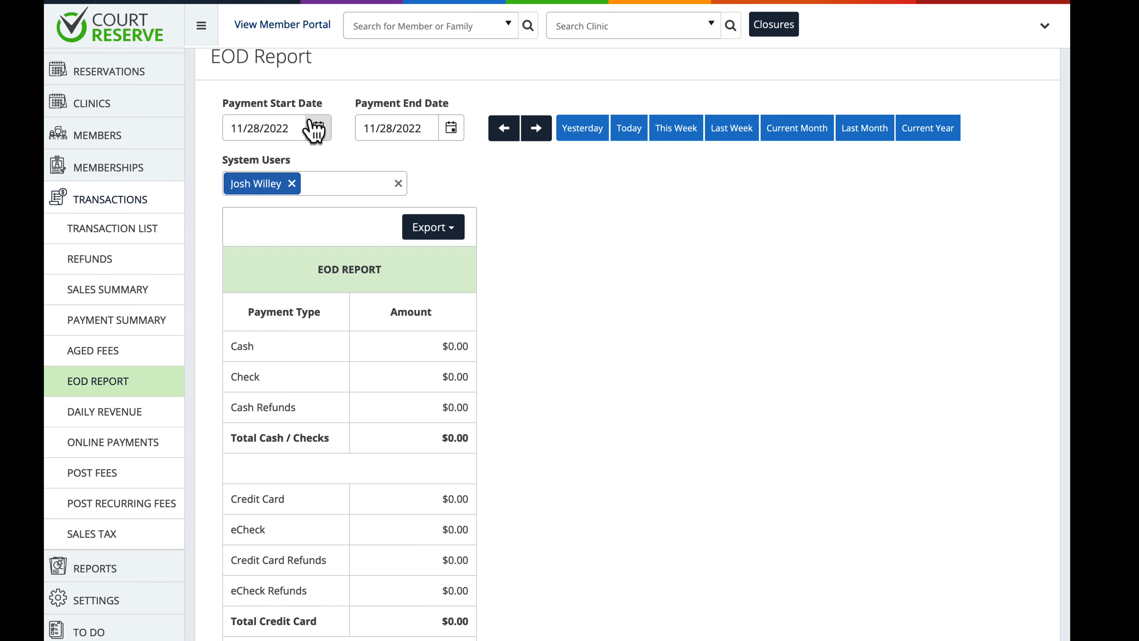
scroll(331, 195, "down", 2)
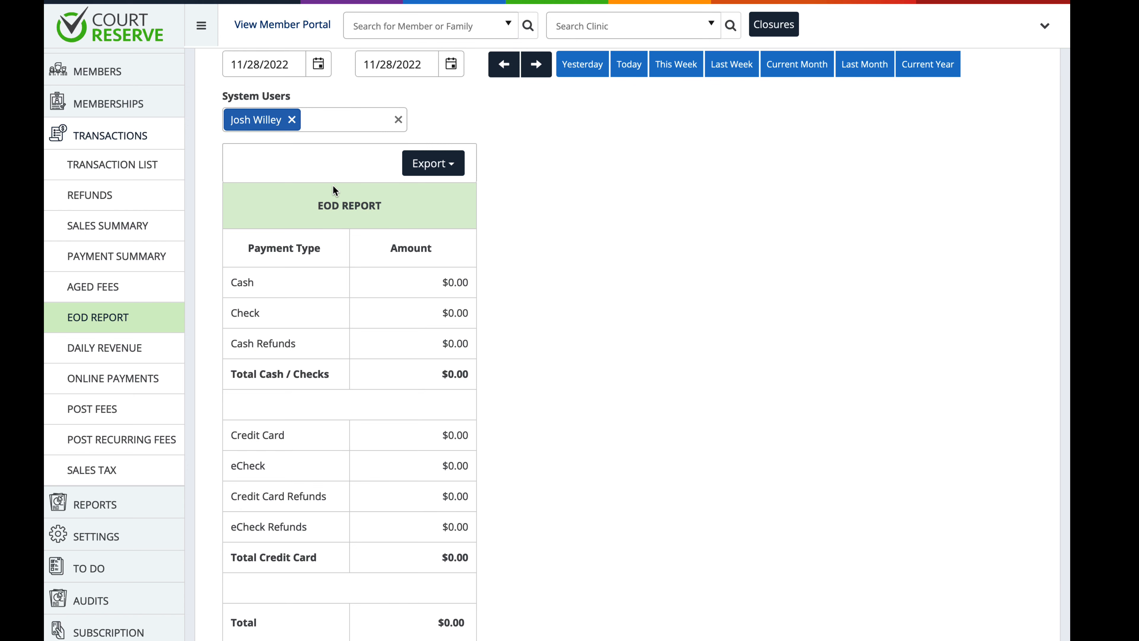
Step: Open the Daily Revenue report, view October 2022 and return the chart to November 2022
left_click(140, 351)
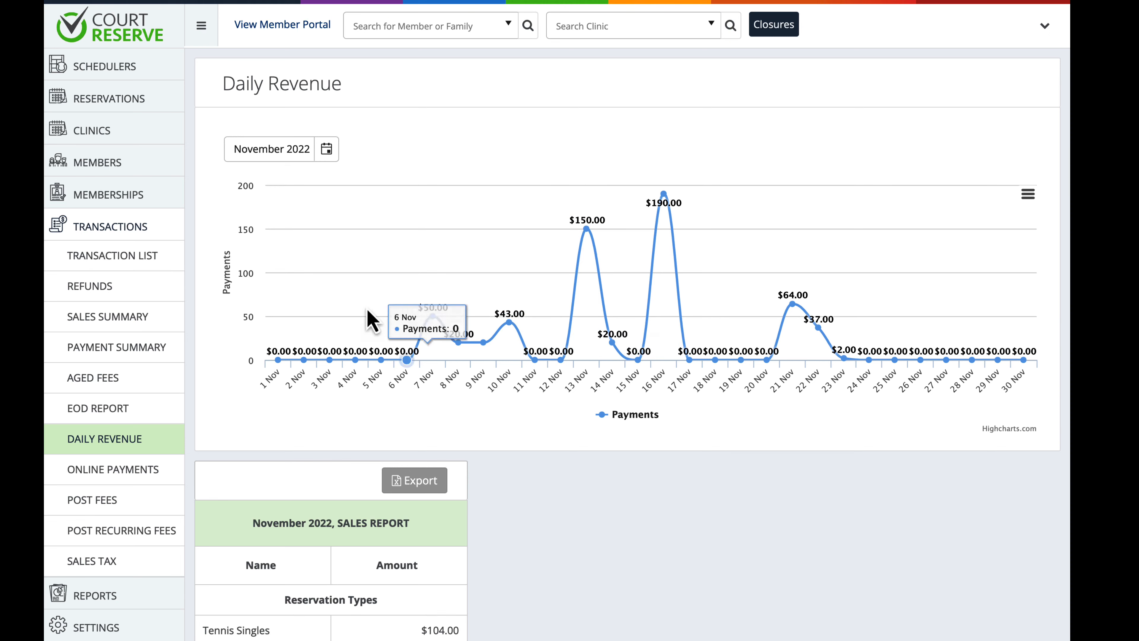
left_click(326, 149)
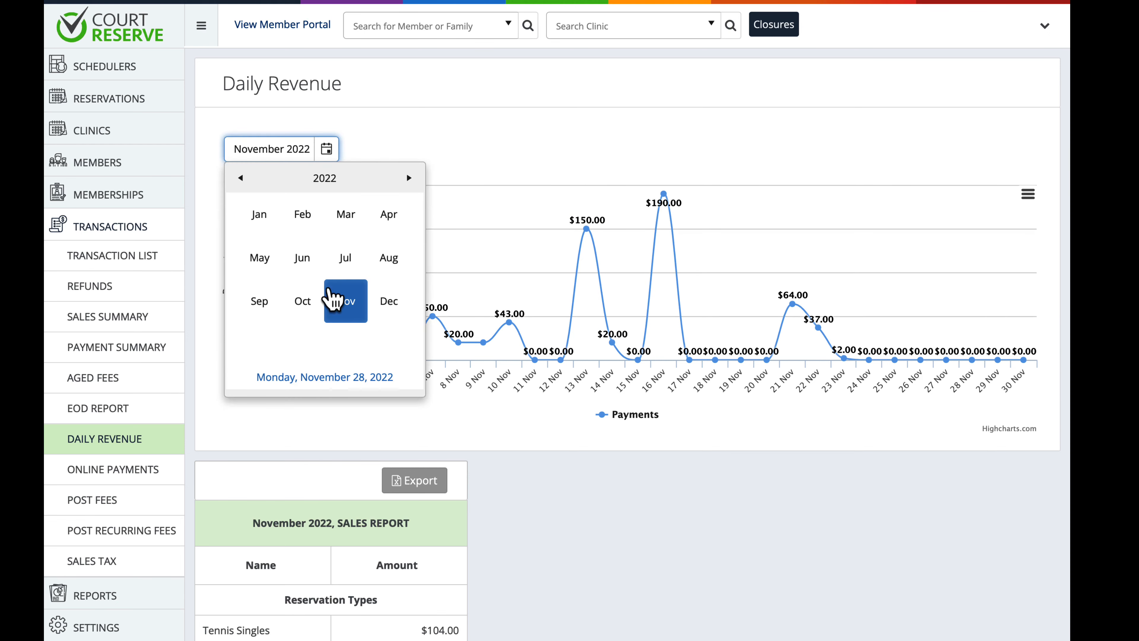
left_click(302, 301)
left_click(327, 149)
left_click(346, 301)
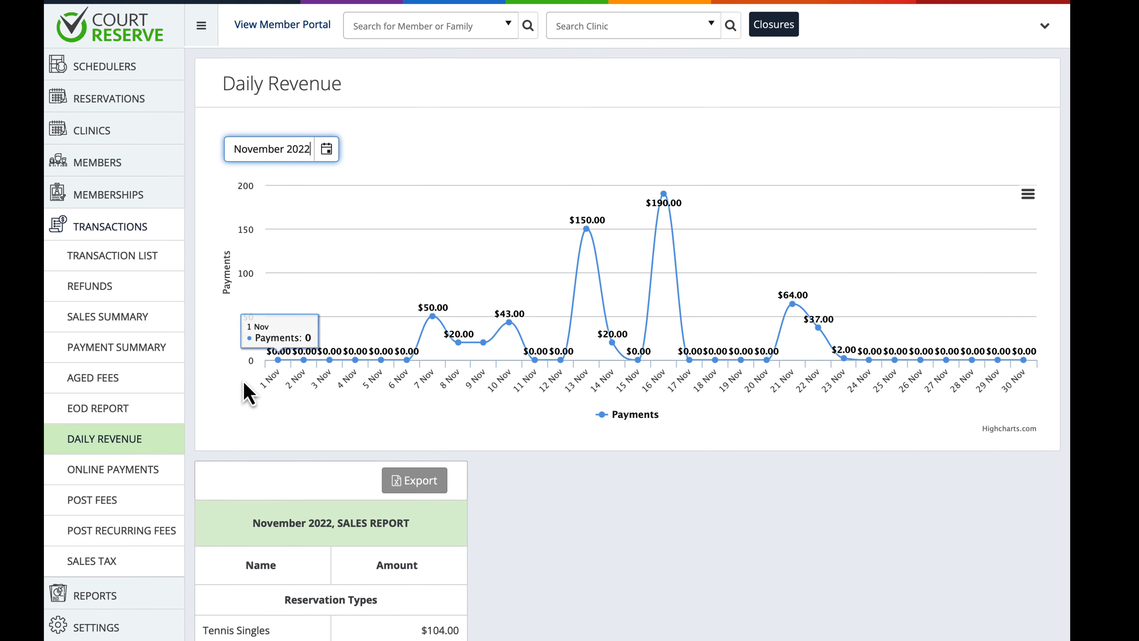
Step: Open the Online Payments and Sales Tax reports and review the sales tax report's output type options
left_click(148, 470)
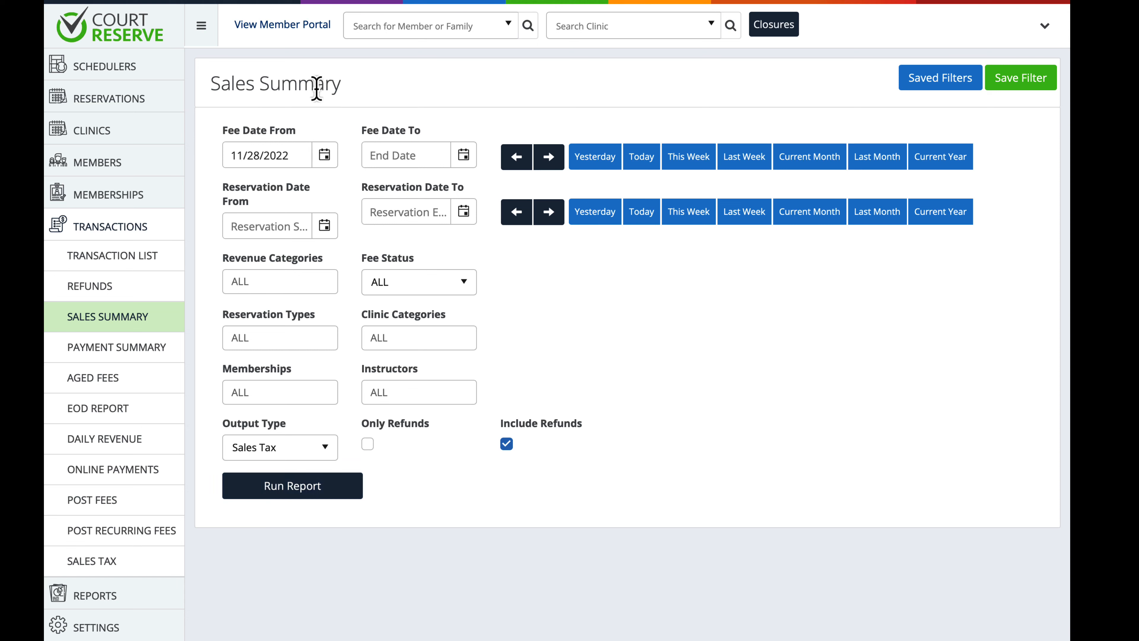
left_click(325, 155)
left_click(506, 374)
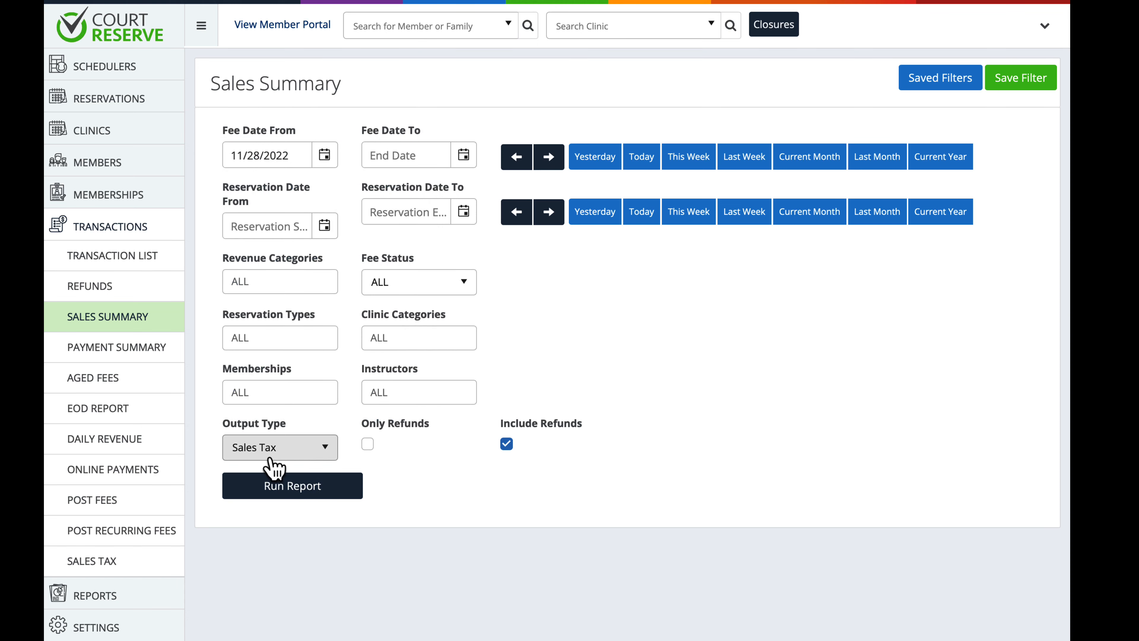
left_click(304, 448)
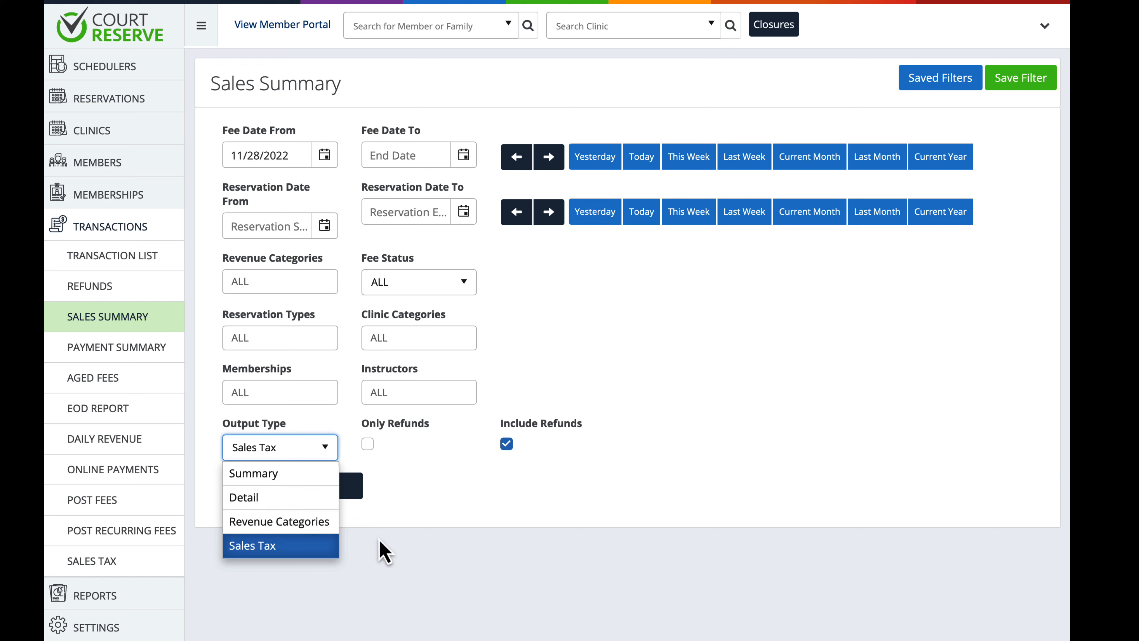
left_click(381, 507)
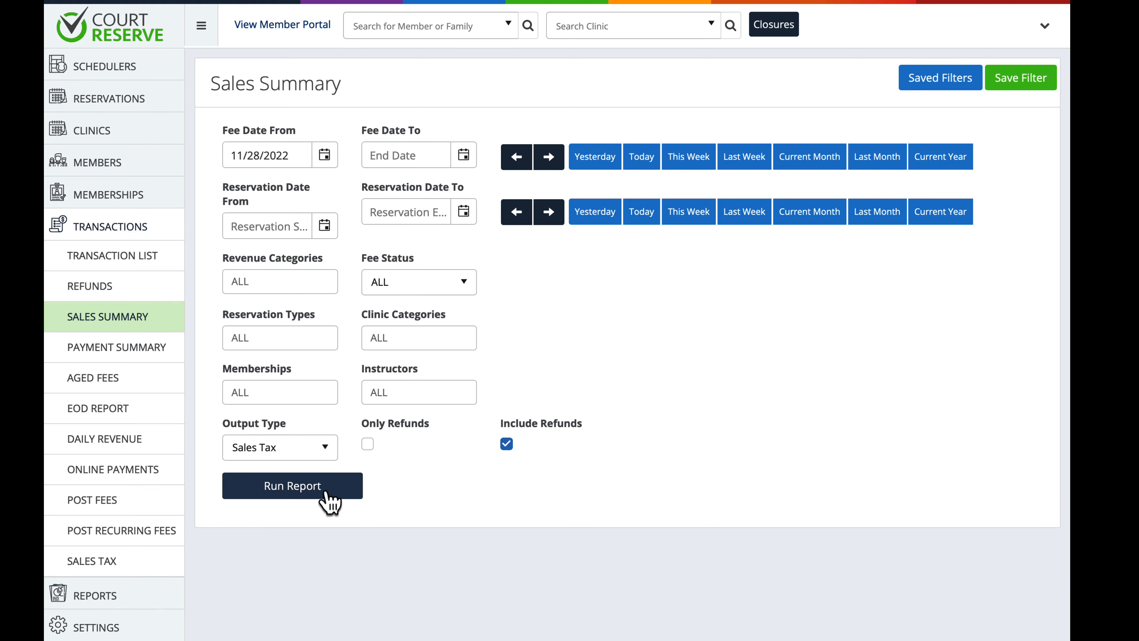
Step: Run the Sales Summary report with Sales Tax output and examine the tax breakdown by category
left_click(326, 487)
scroll(406, 525, "down", 4)
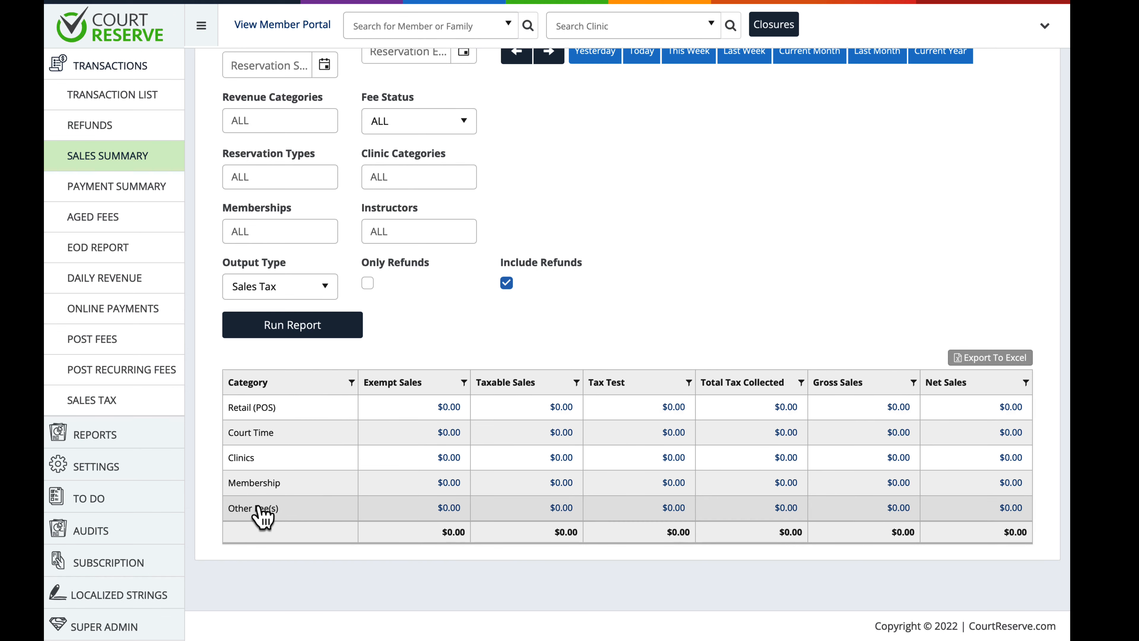
scroll(424, 370, "up", 1)
scroll(424, 370, "up", 2)
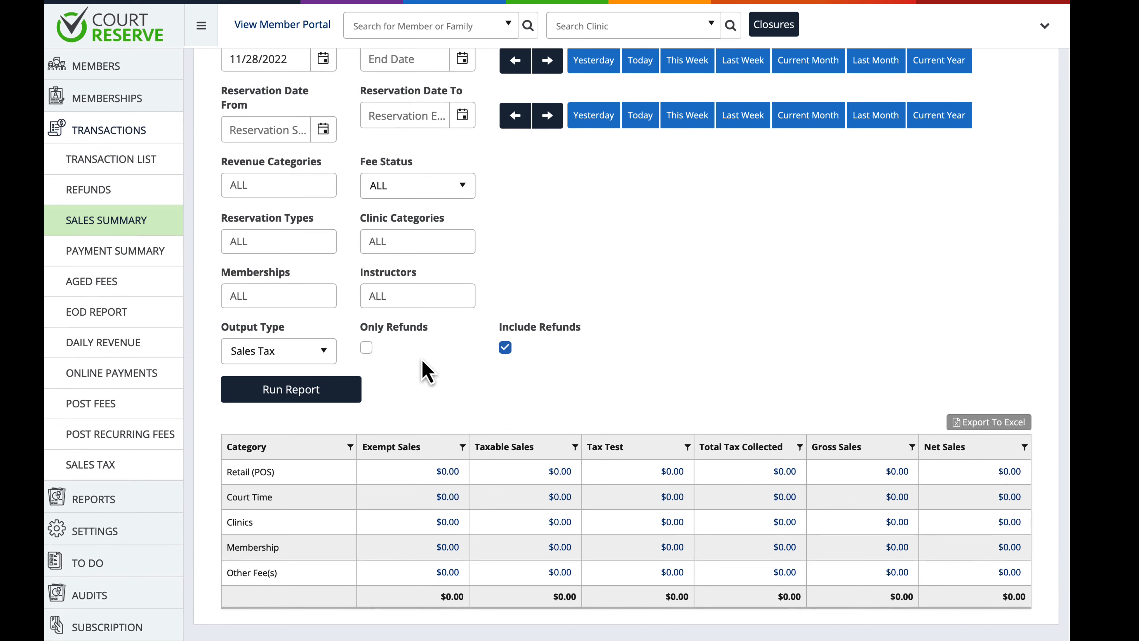
Step: Review the output type choices again and set the Sales Summary output type to Summary
left_click(300, 357)
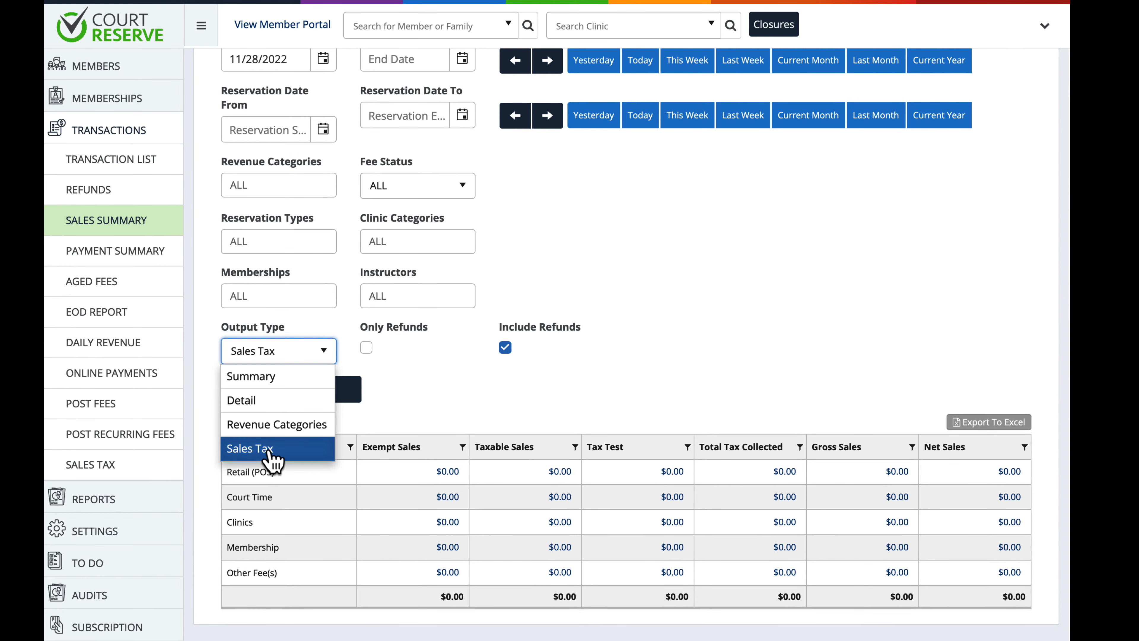
left_click(269, 448)
scroll(476, 399, "up", 1)
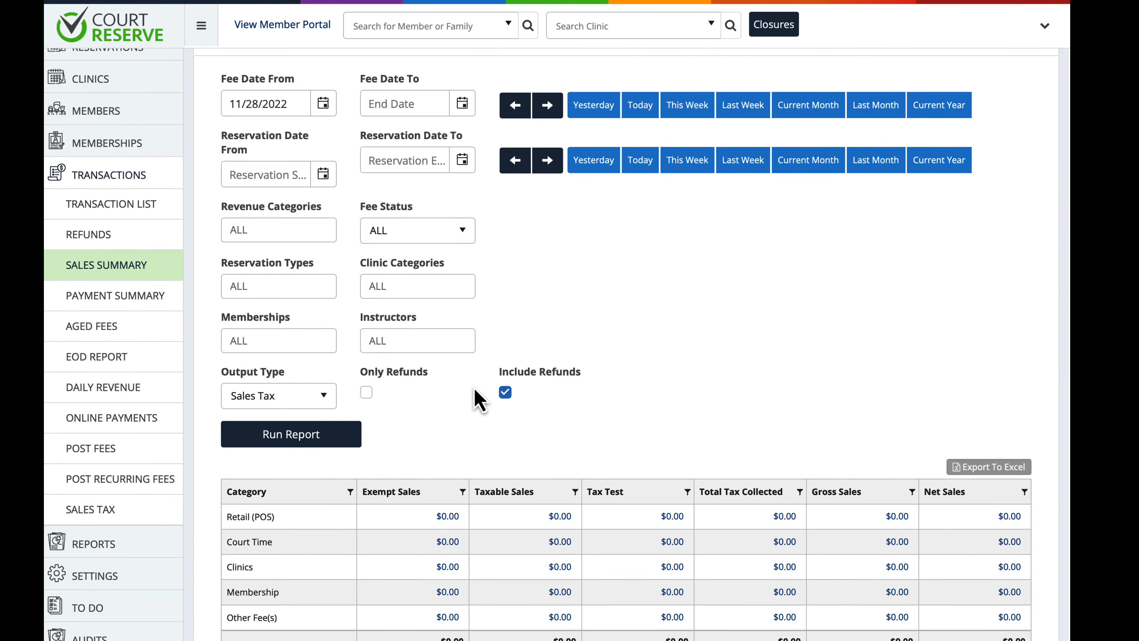
left_click(287, 397)
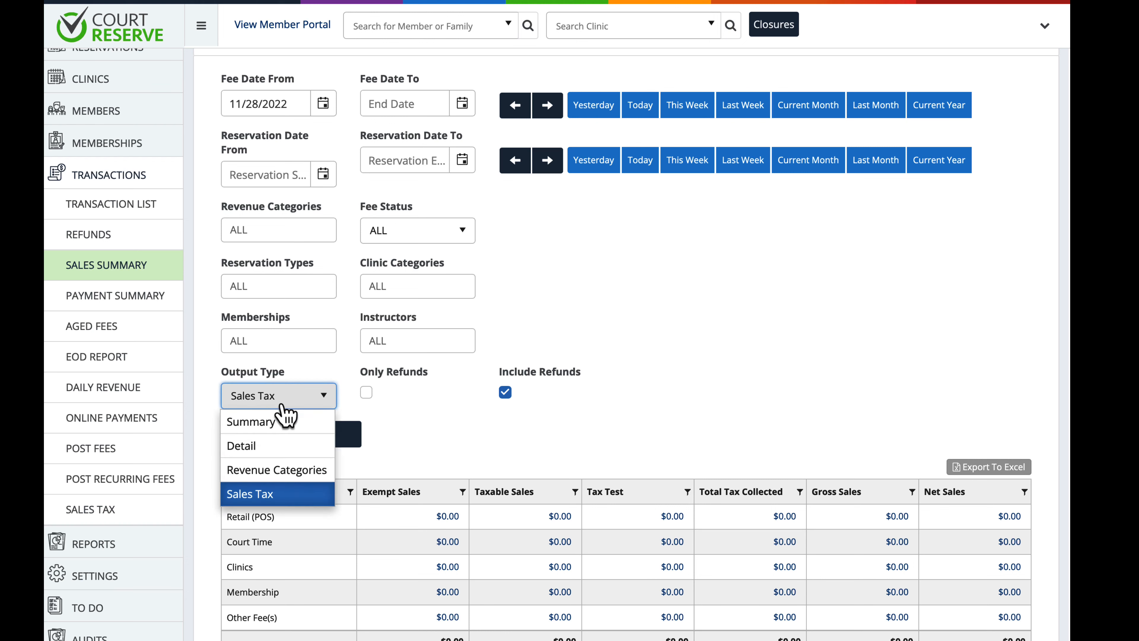
left_click(268, 425)
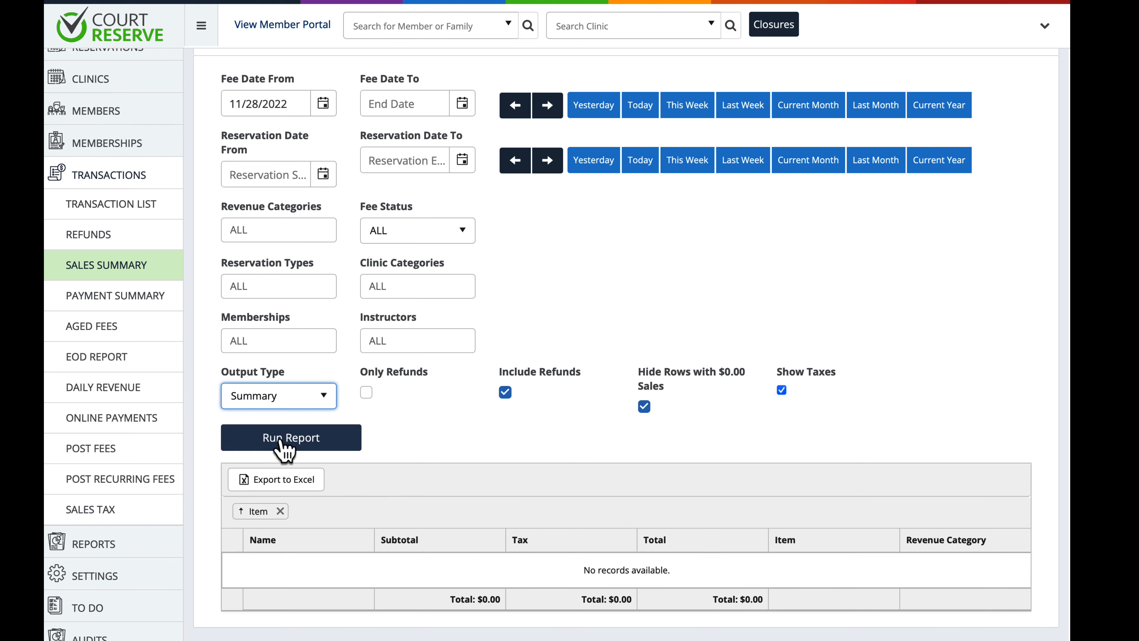
Step: Run the Sales Summary report with Detail output for fees from 10/1/2022 and review the individual transactions
left_click(287, 397)
left_click(274, 445)
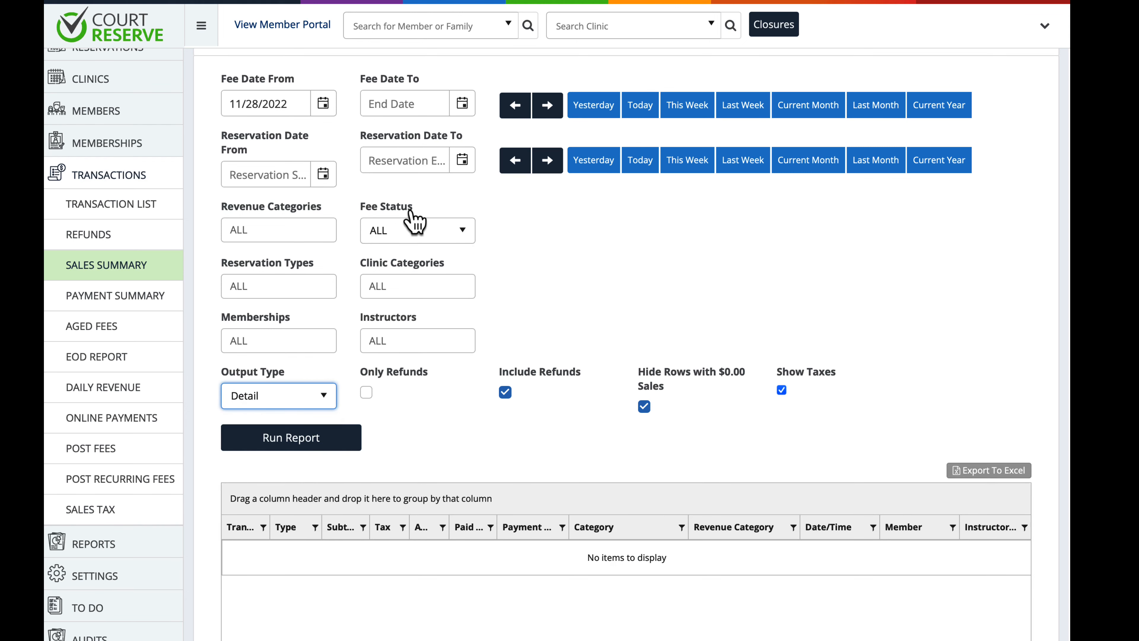
left_click(323, 103)
left_click(237, 134)
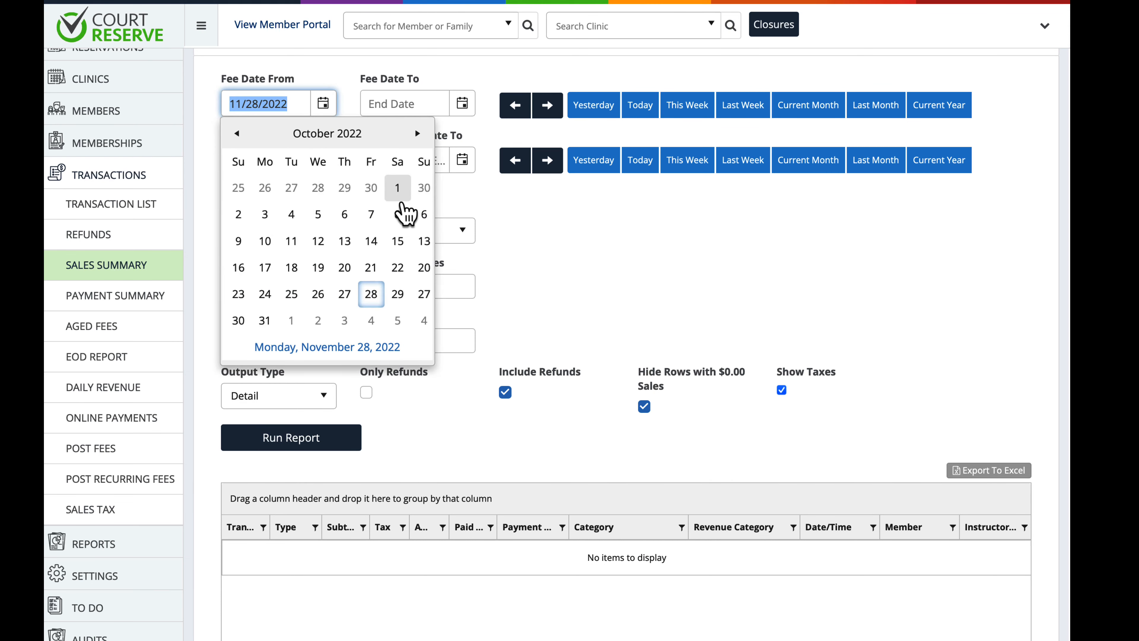
left_click(406, 188)
left_click(287, 444)
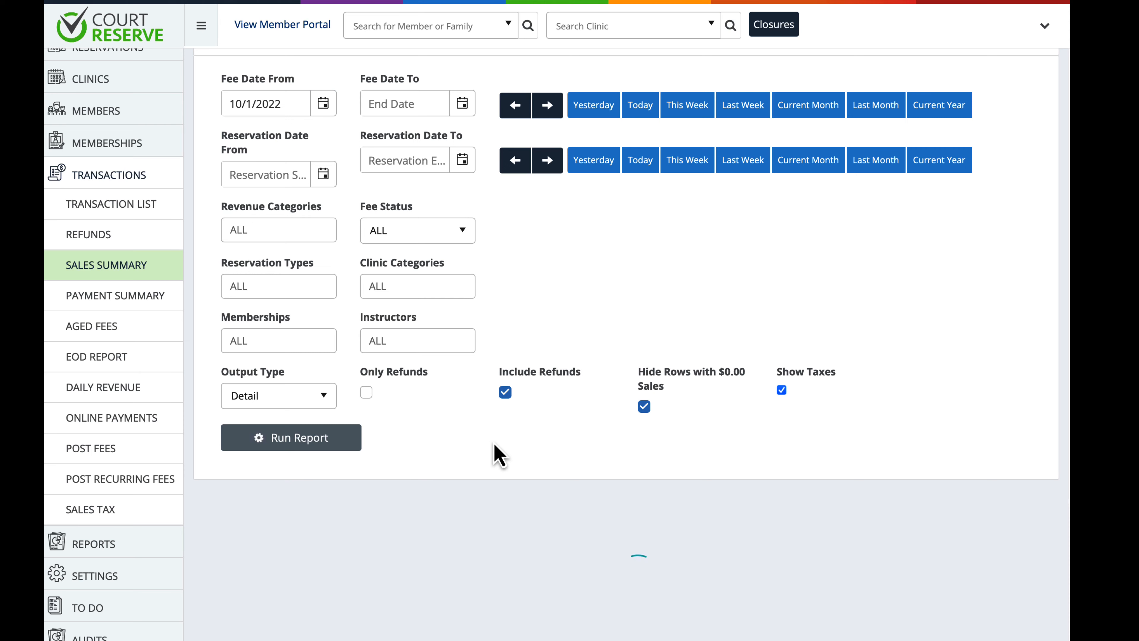
scroll(447, 385, "down", 3)
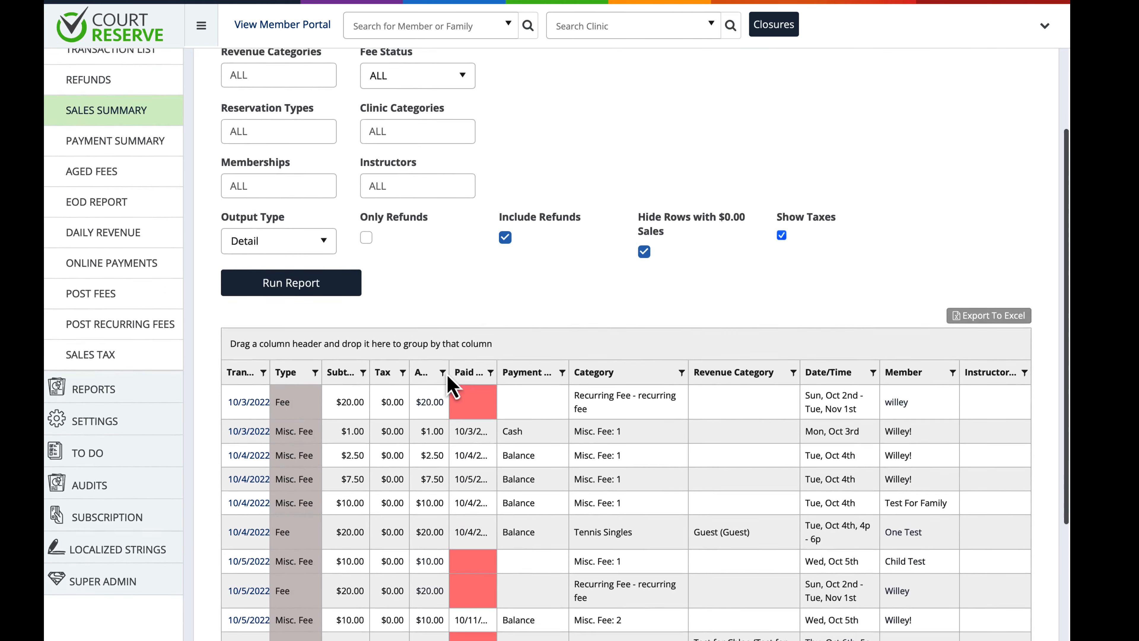
scroll(446, 375, "down", 2)
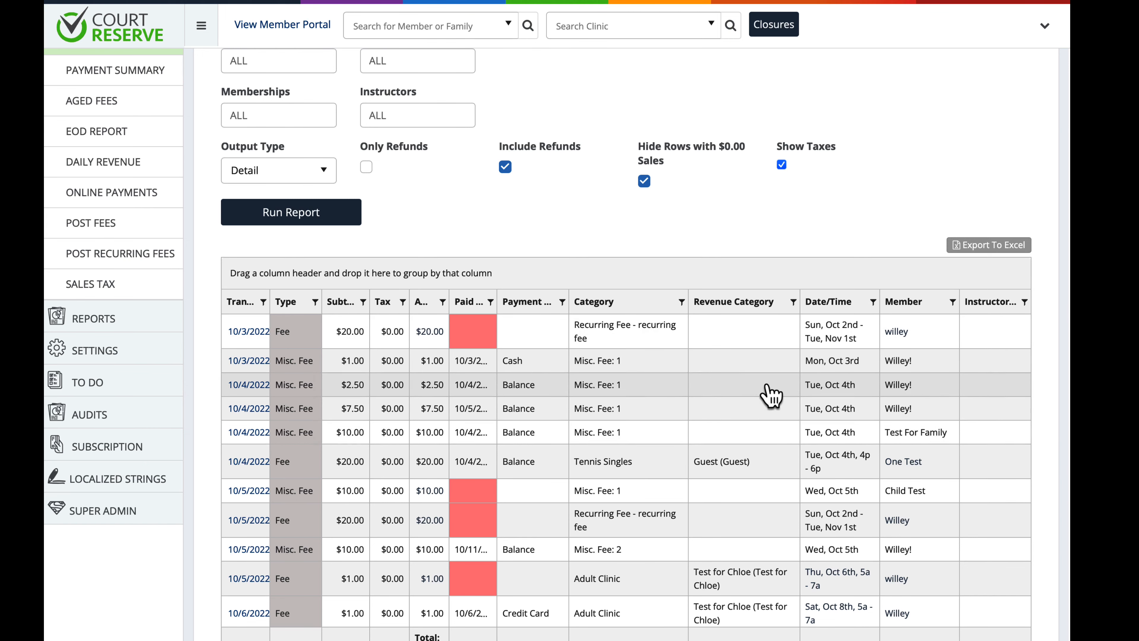
Step: Switch the Sales Summary output type to Summary and review the sales grouped by item
scroll(769, 390, "up", 1)
left_click(309, 224)
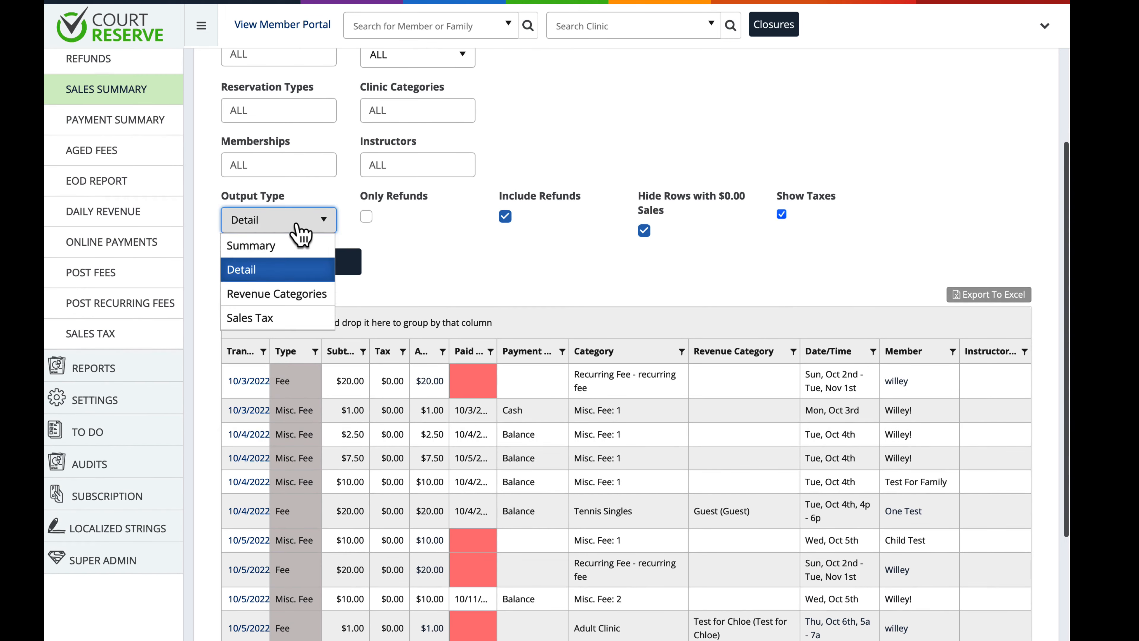
left_click(252, 246)
left_click(294, 326)
scroll(313, 397, "down", 3)
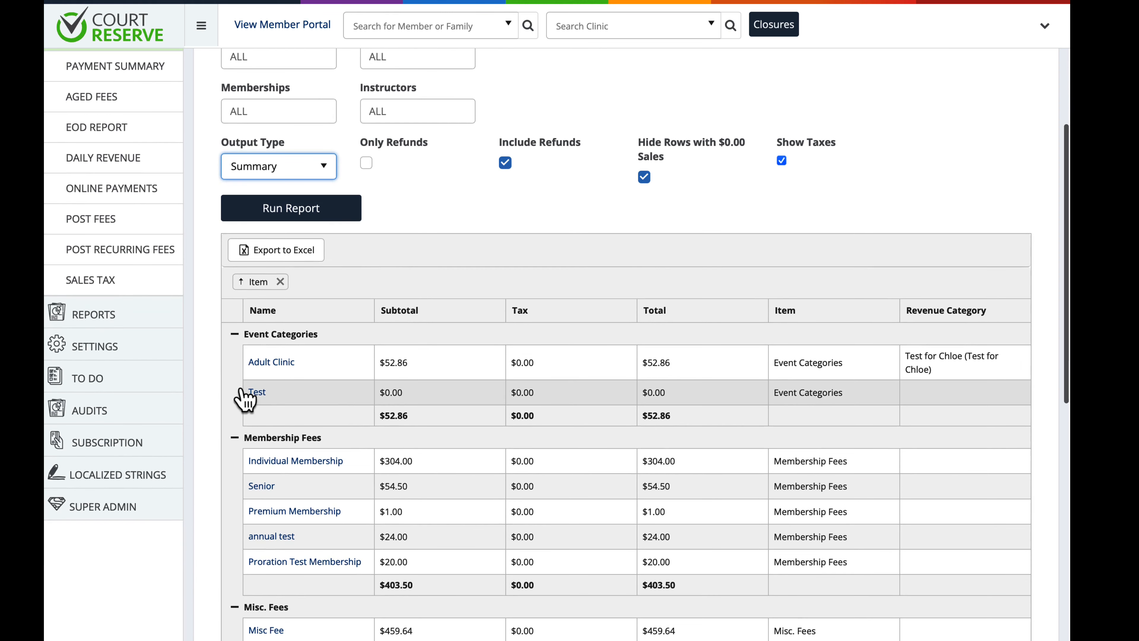
Step: Collapse the Event Categories, Membership Fees, Misc. Fees, Package and Point of Sale groups in the summary results
left_click(235, 335)
left_click(234, 355)
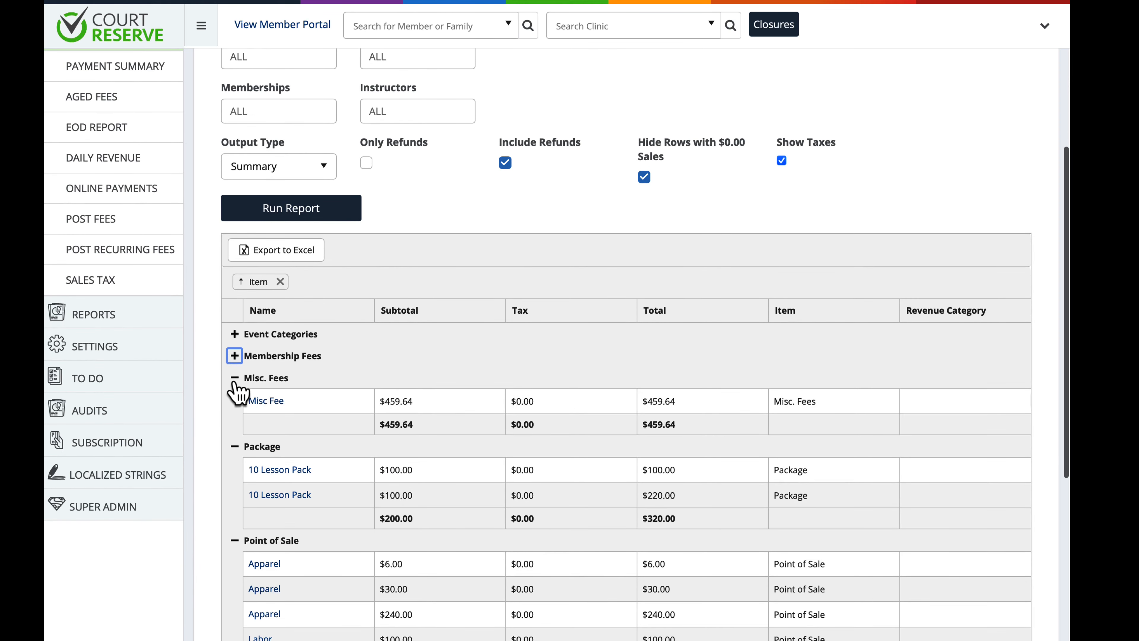
left_click(234, 377)
left_click(234, 398)
left_click(234, 420)
Step: Set the Sales Summary output type to Revenue Categories, review the breakdown and reduce the page zoom to show the whole report
scroll(269, 374, "up", 3)
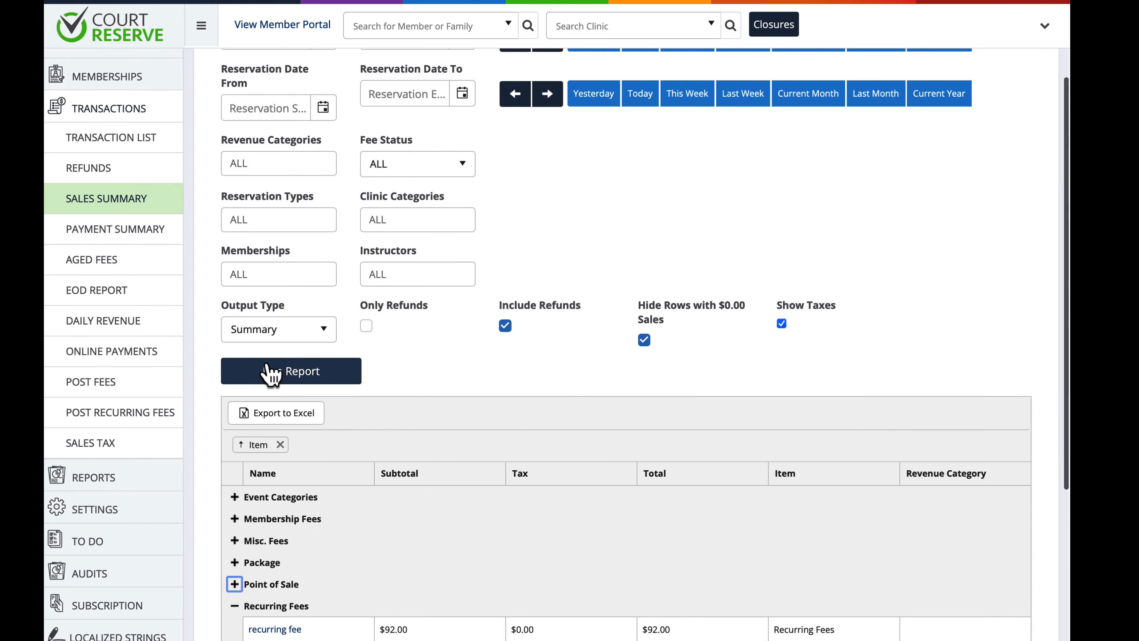
left_click(266, 334)
left_click(272, 403)
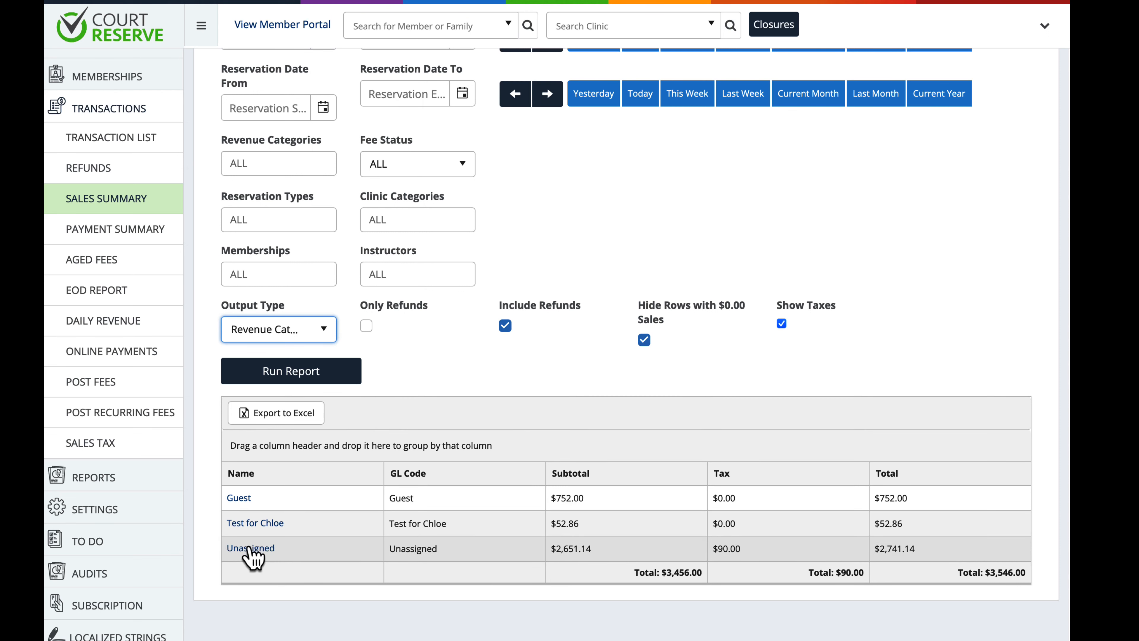
scroll(461, 319, "up", 3)
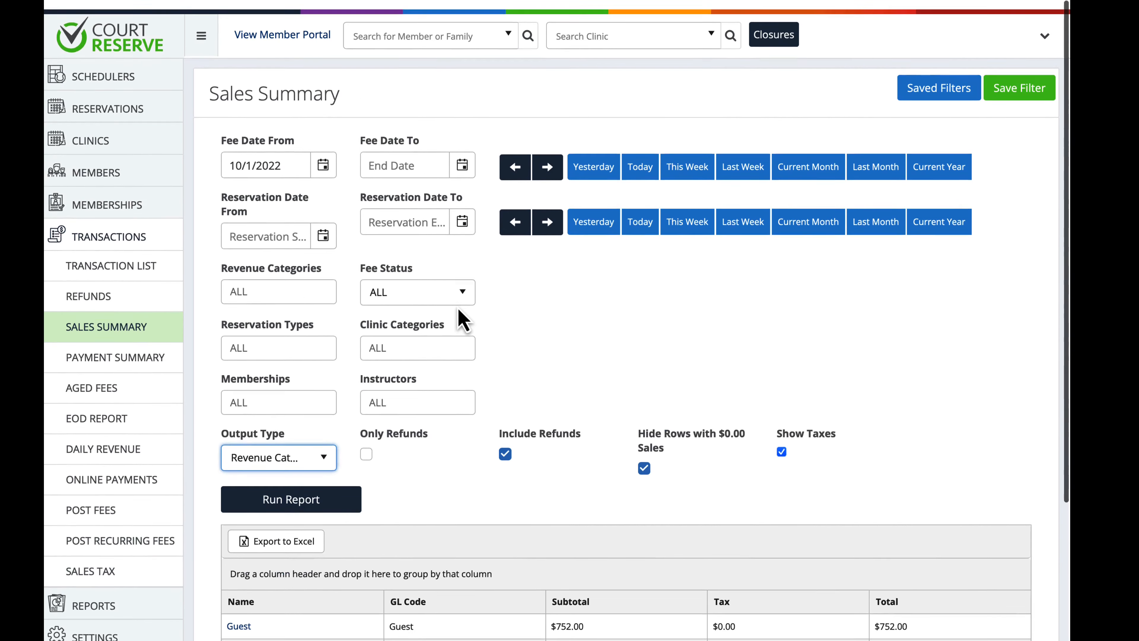
scroll(462, 319, "down", 1)
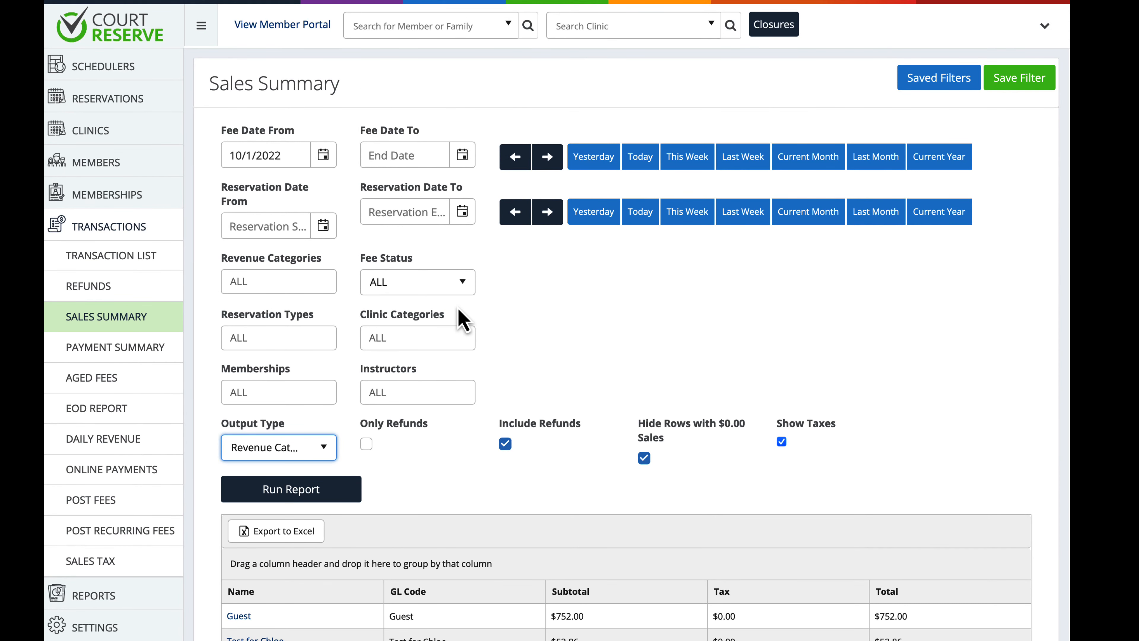
key("ctrl+minus")
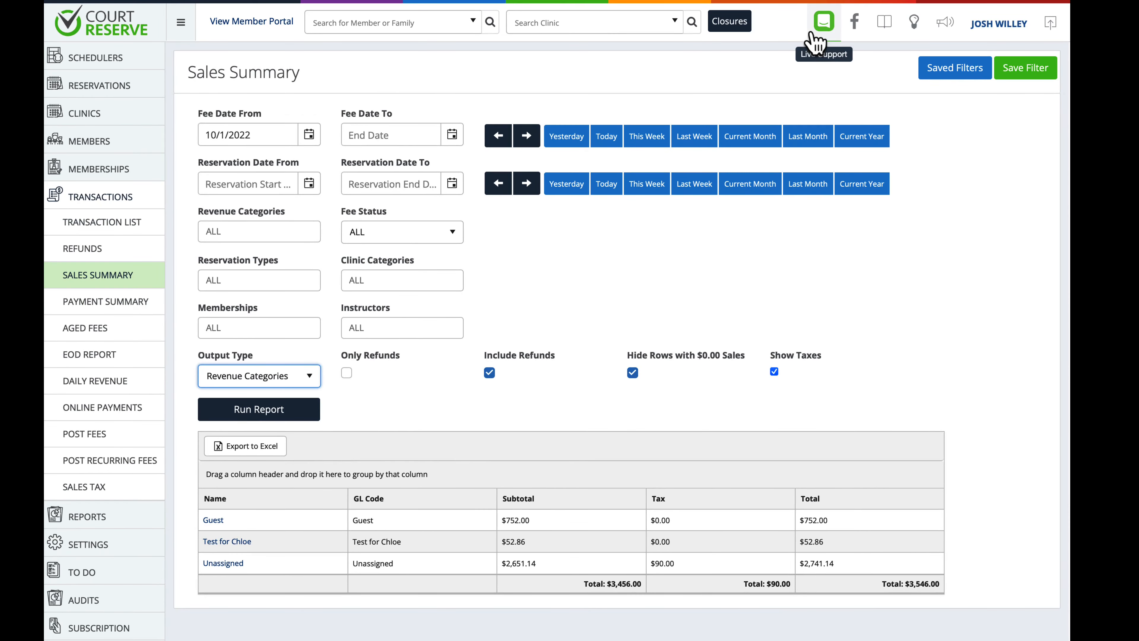